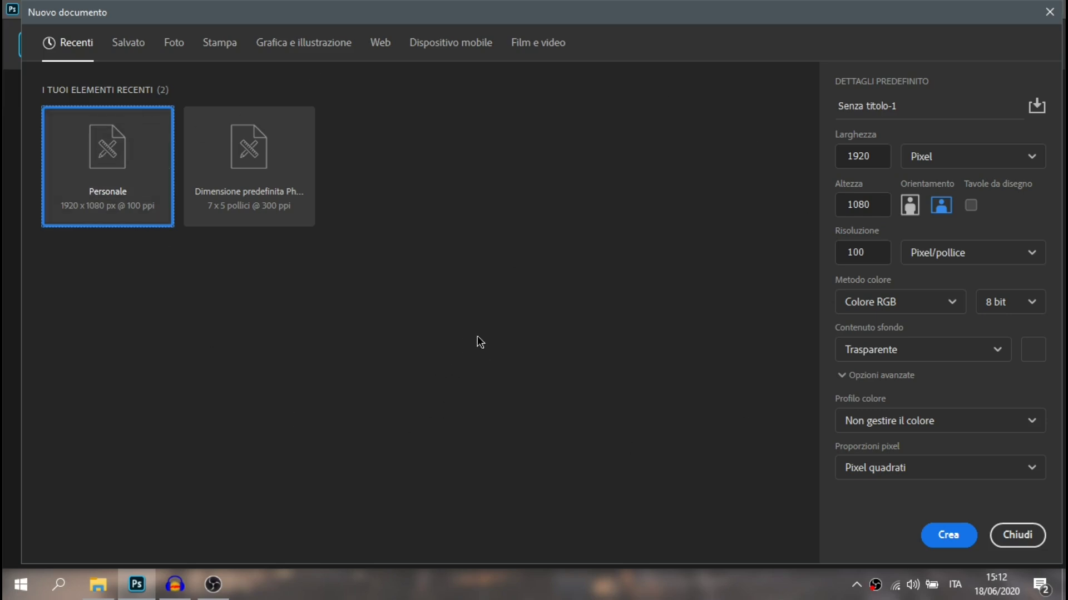
Create a 1920 × 1080 px document at 100 Pixel/pollice with a Trasparente background.
click(879, 159)
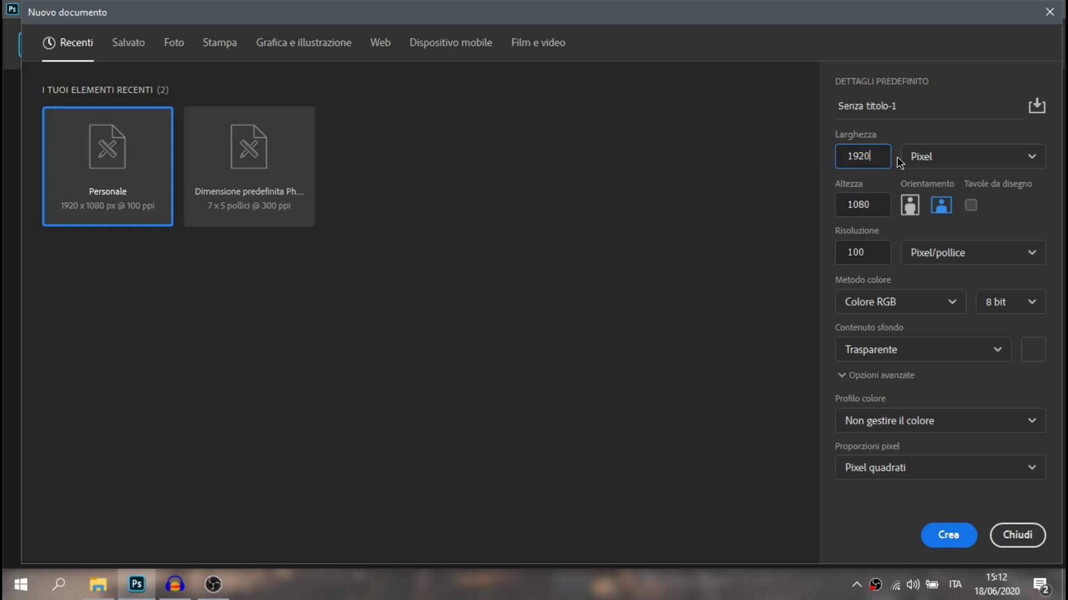
click(877, 201)
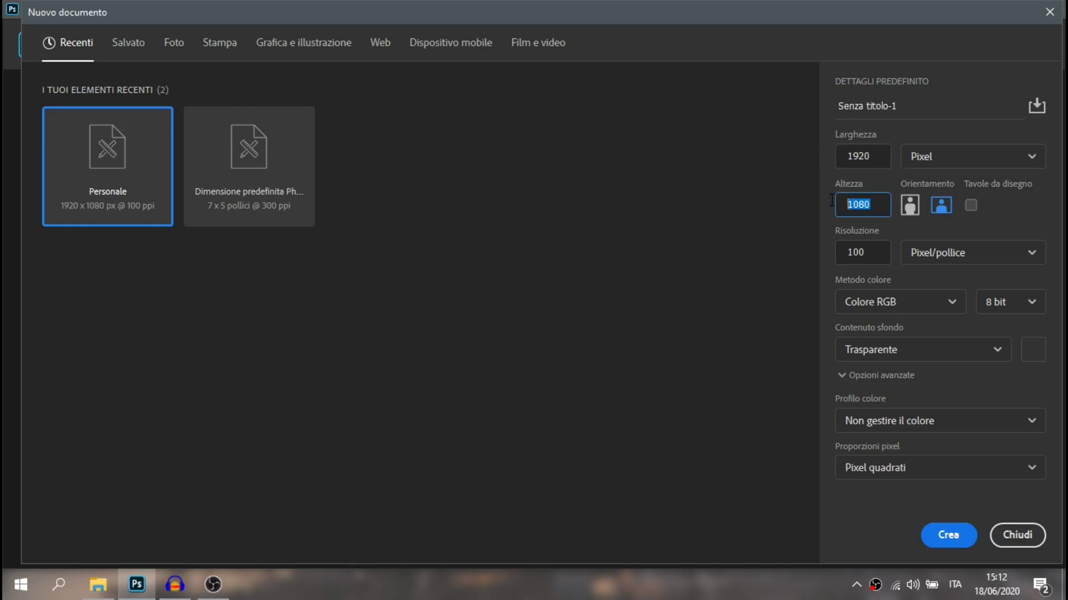
click(923, 161)
key(Tab)
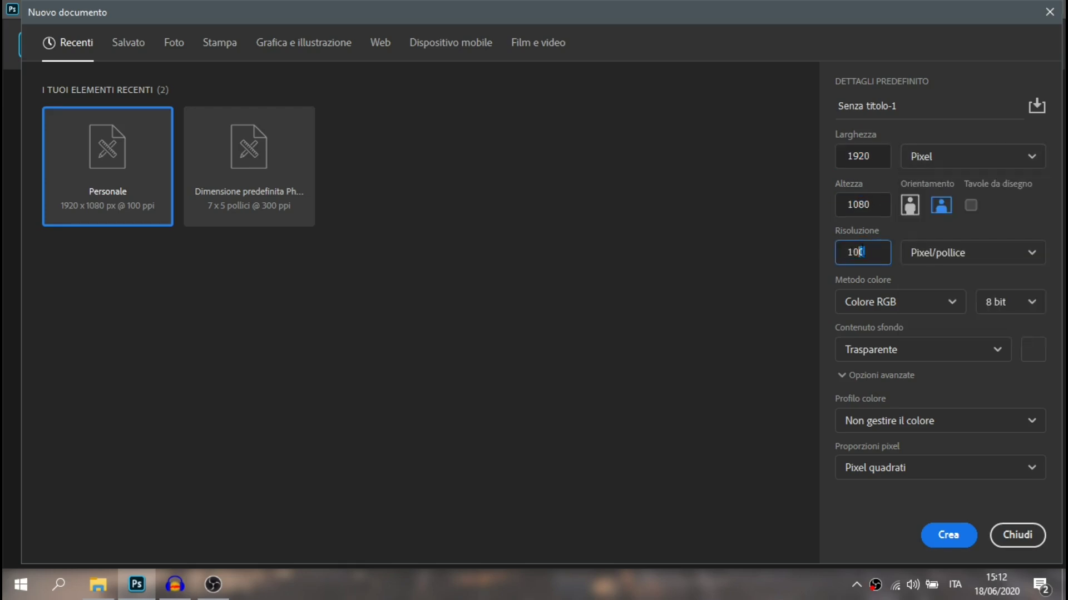
click(947, 255)
click(939, 284)
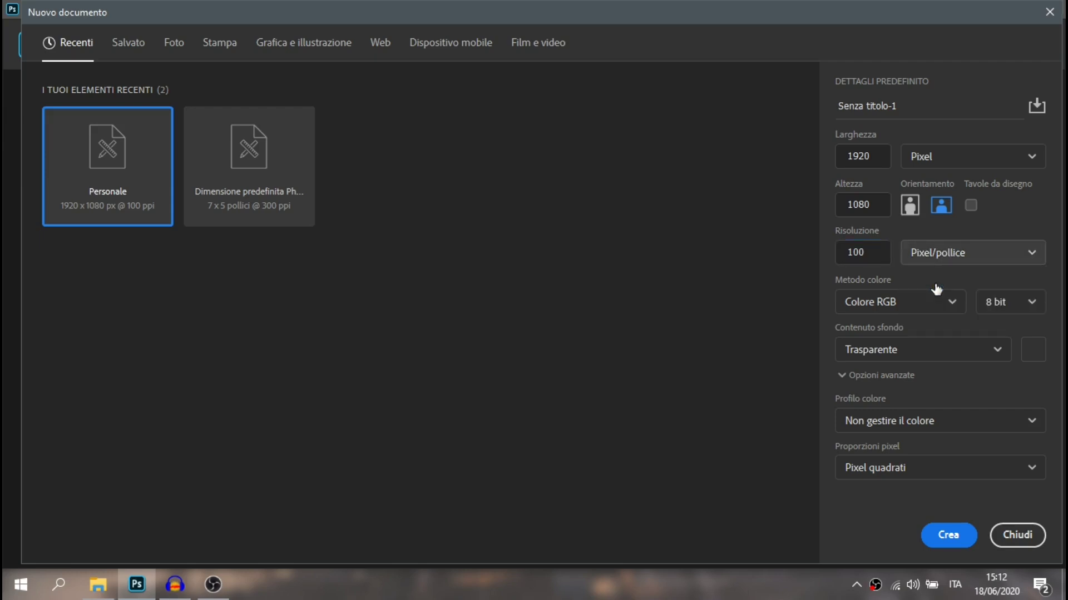
click(871, 351)
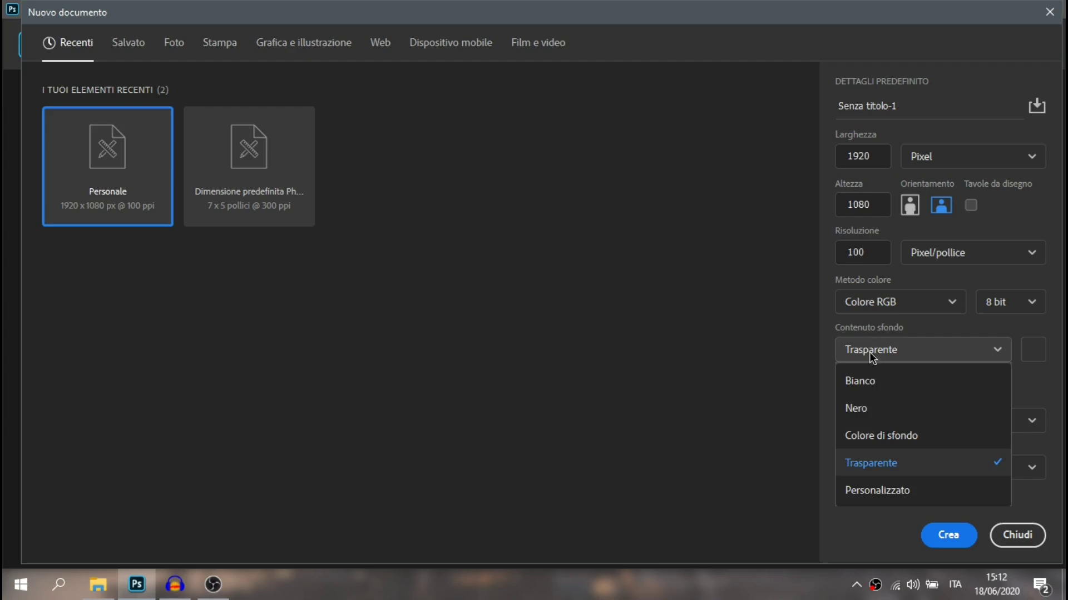
click(876, 467)
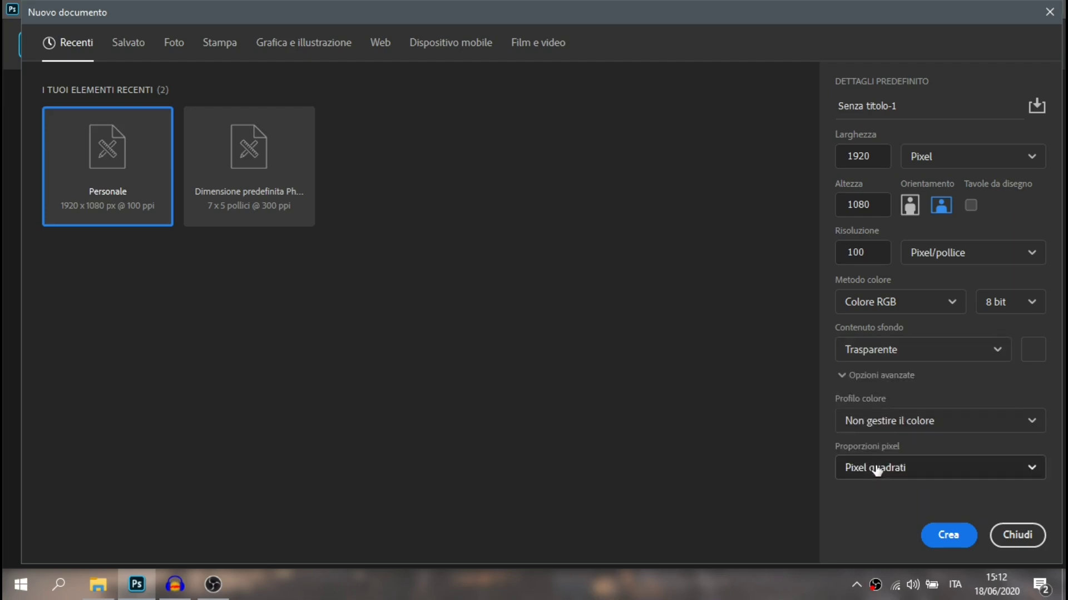
click(948, 536)
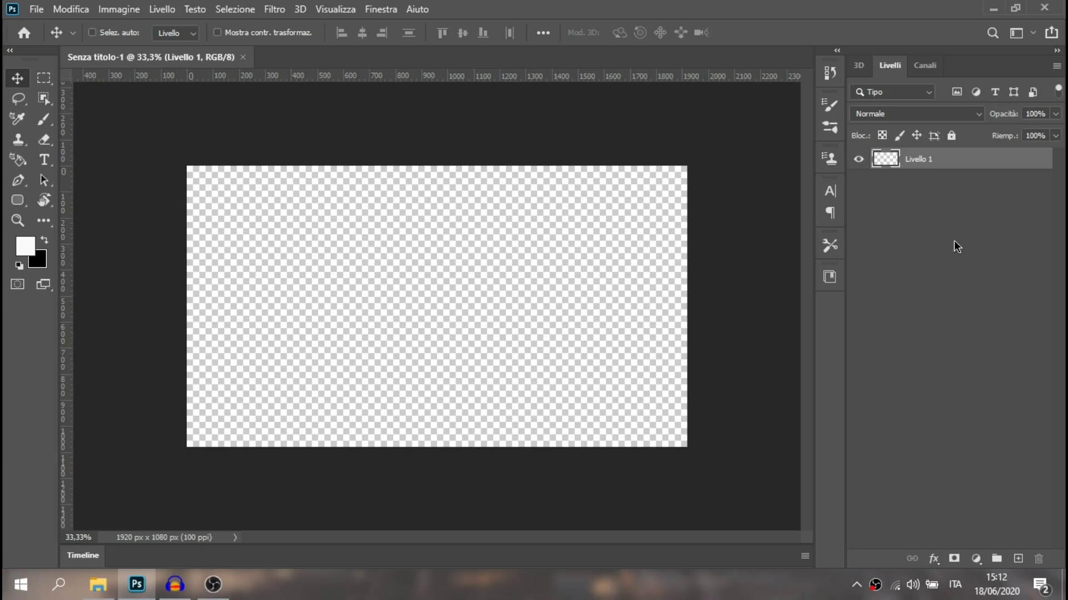
click(8, 51)
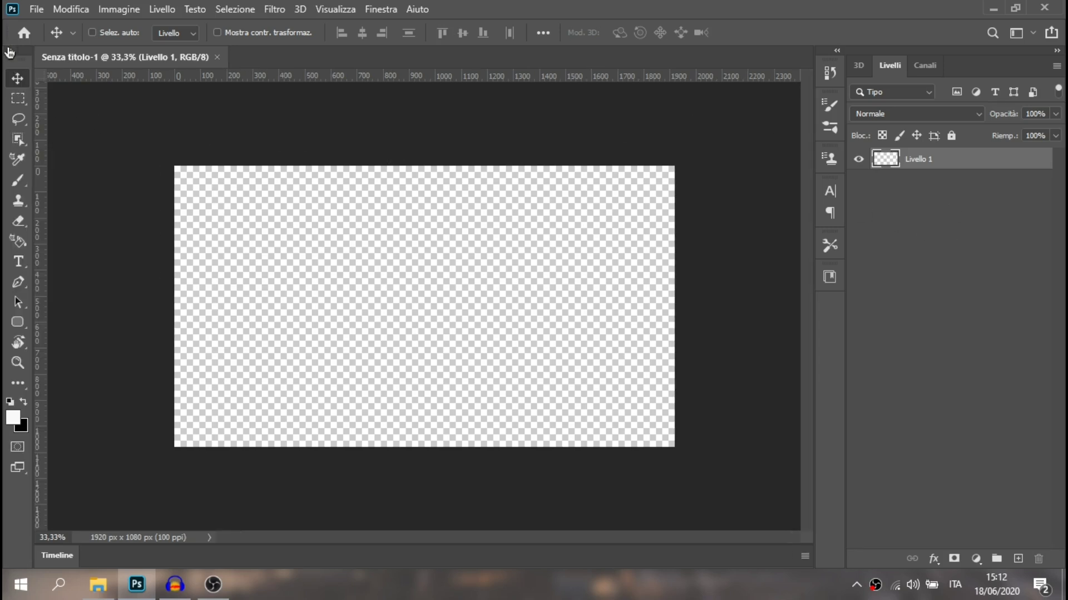
click(9, 51)
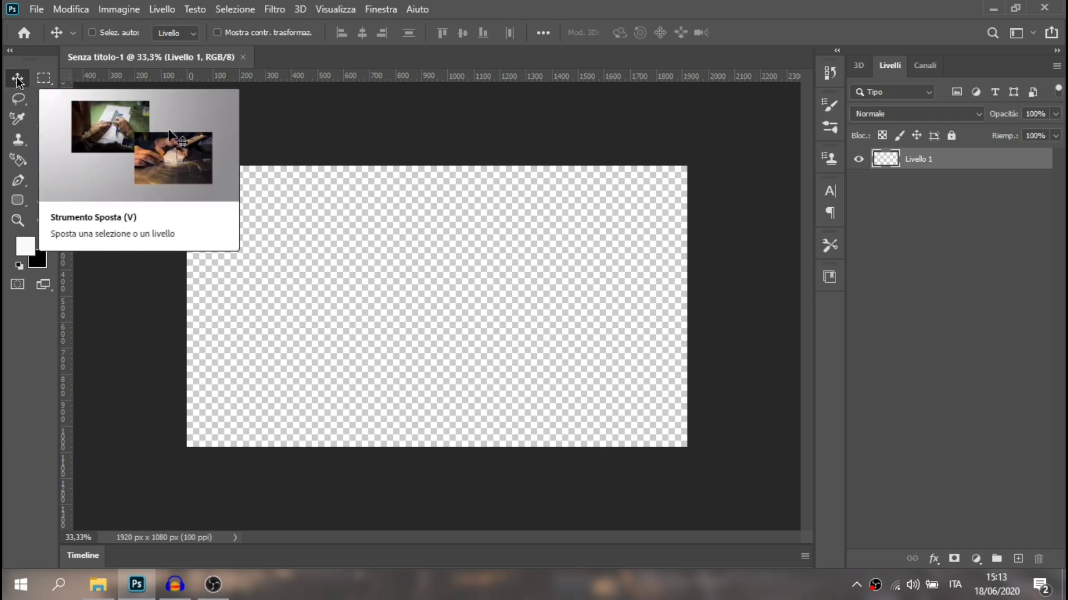
click(43, 79)
right_click(43, 83)
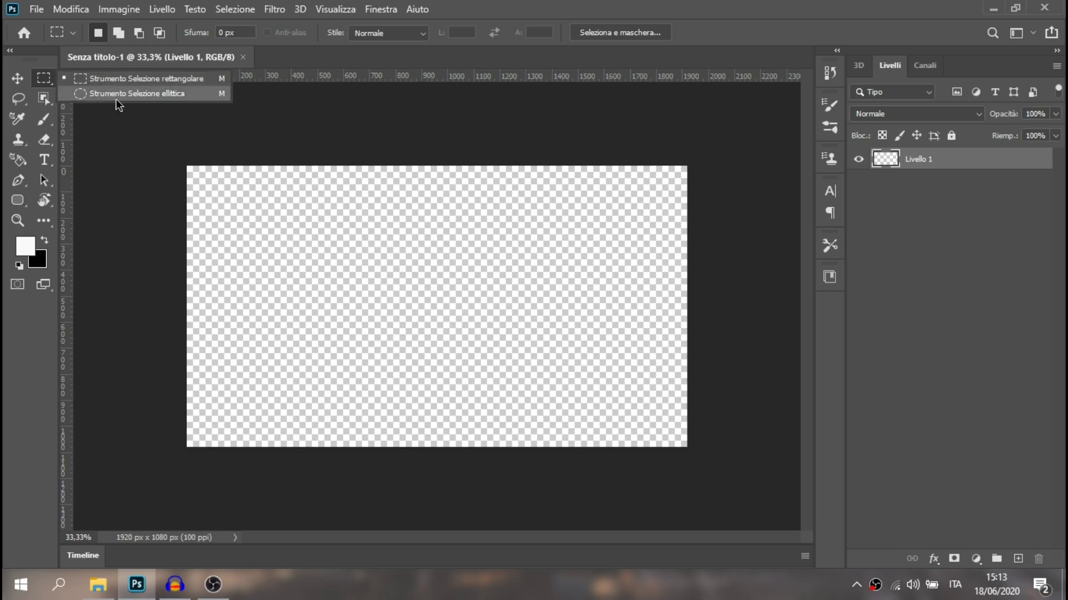
click(19, 101)
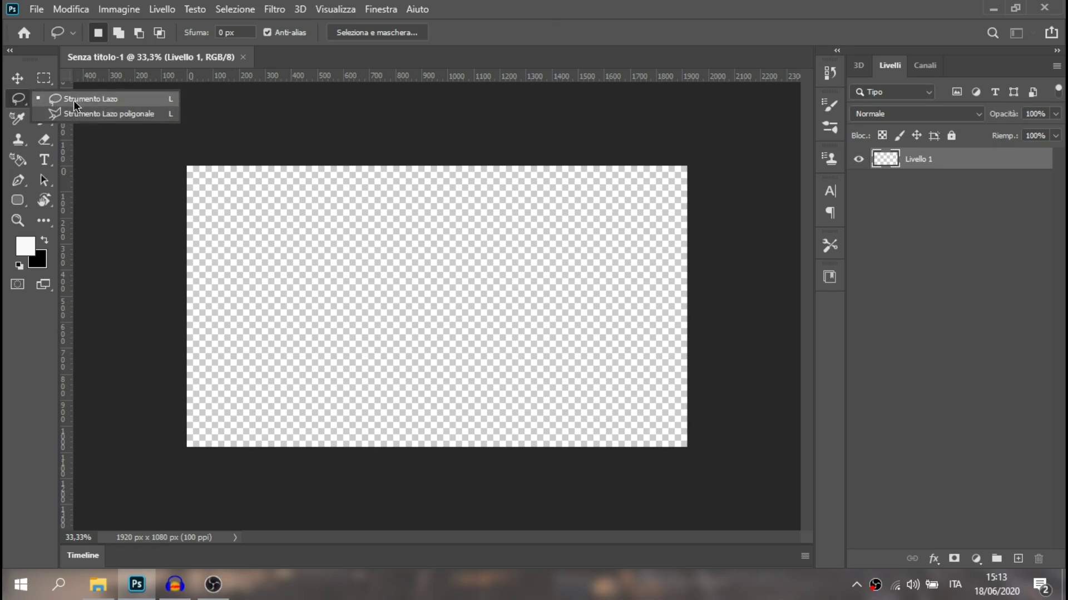
click(67, 101)
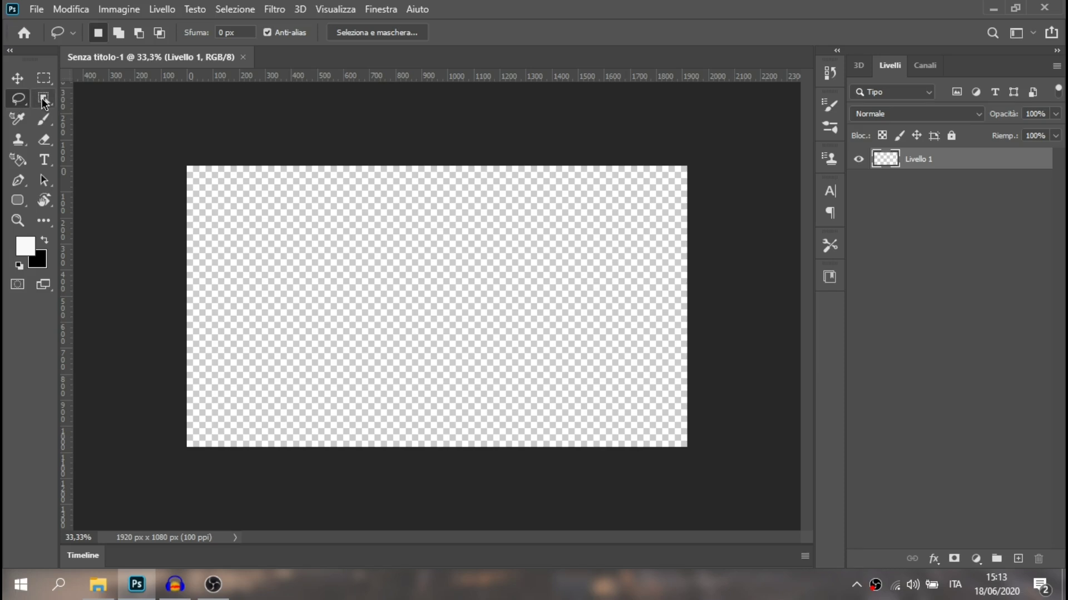
click(42, 100)
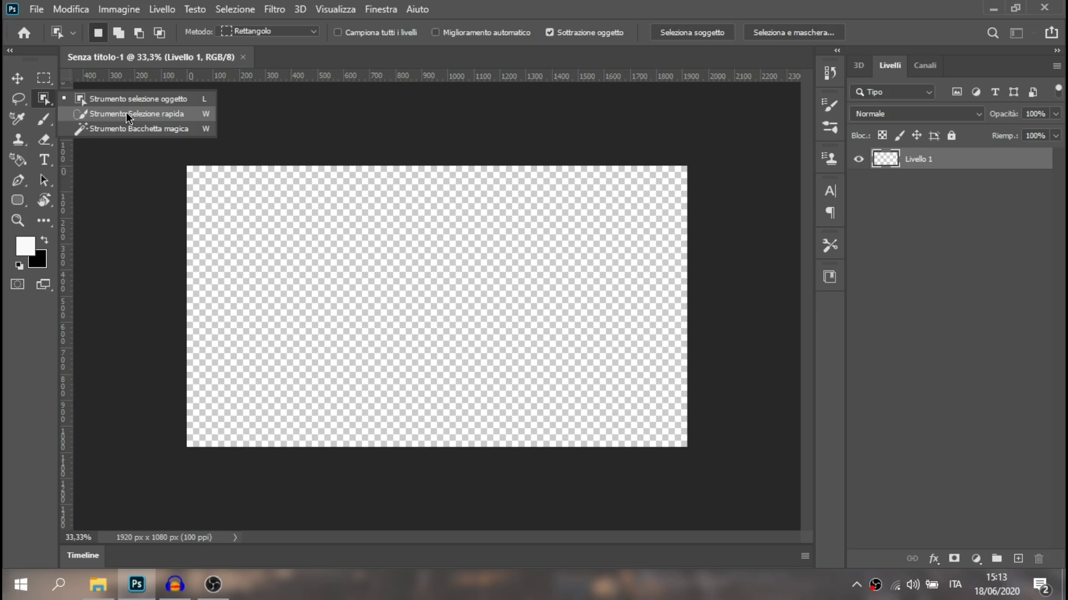
click(19, 121)
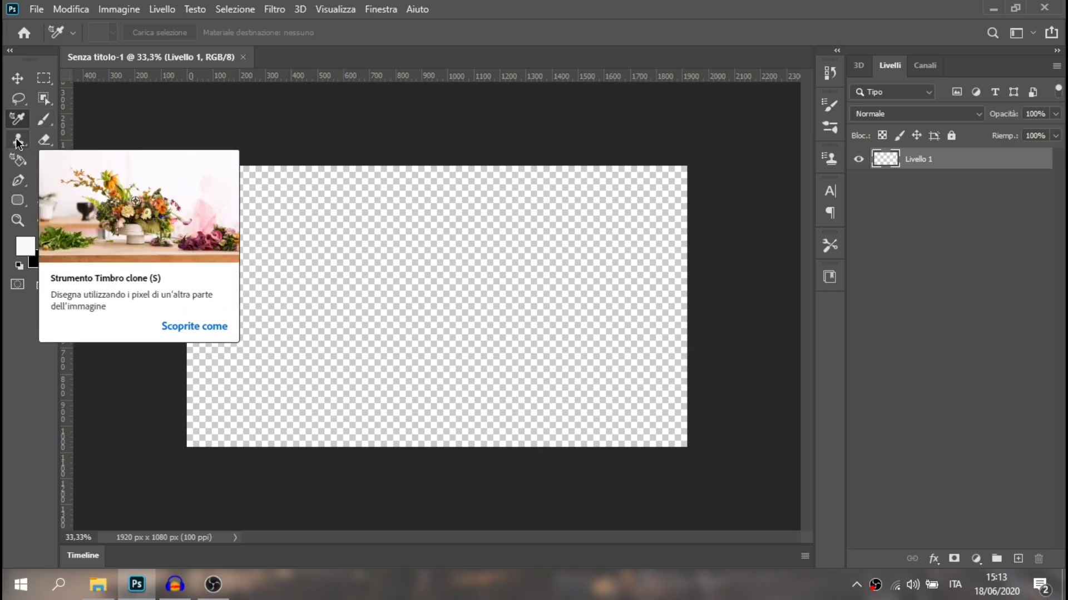
click(18, 143)
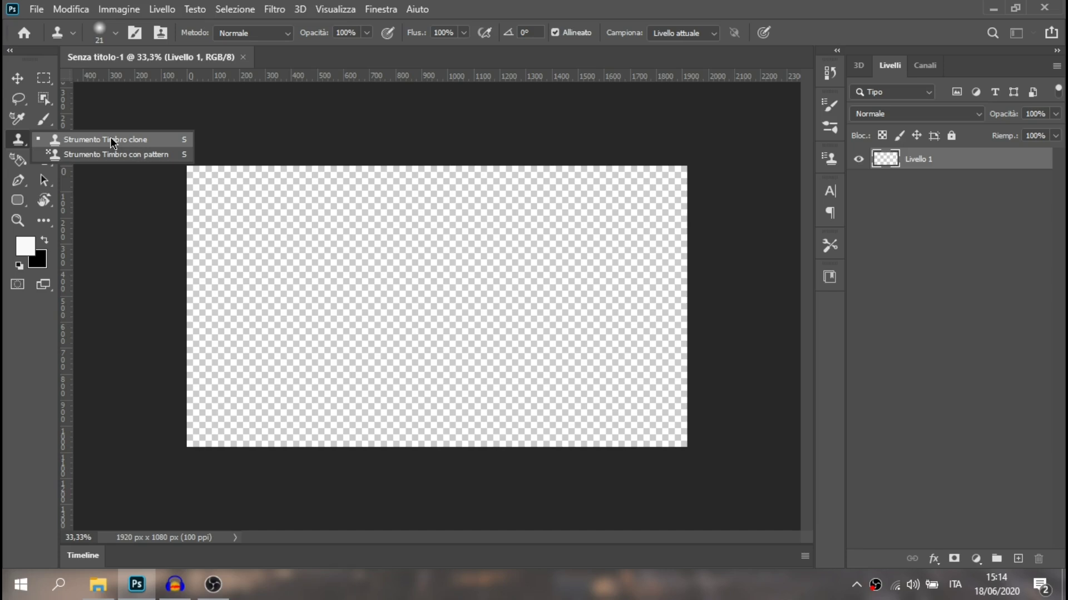
click(113, 140)
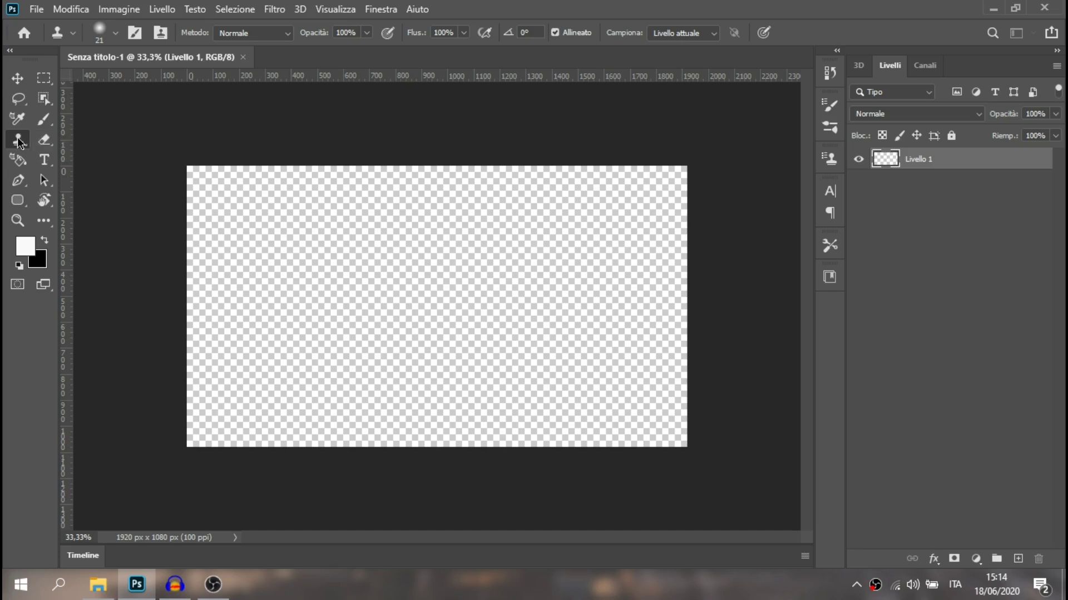
click(46, 140)
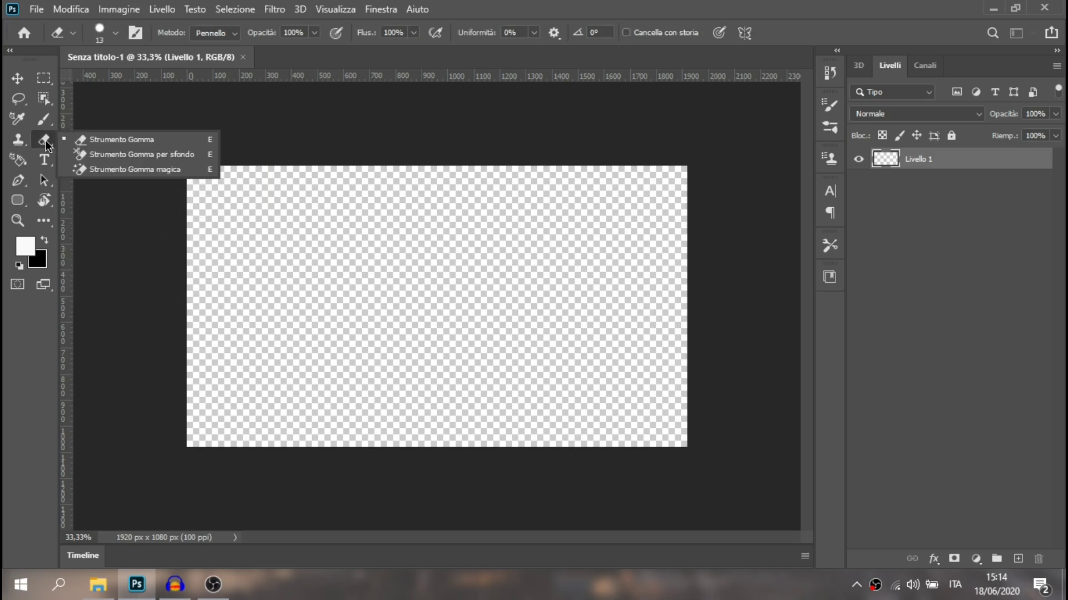
click(24, 162)
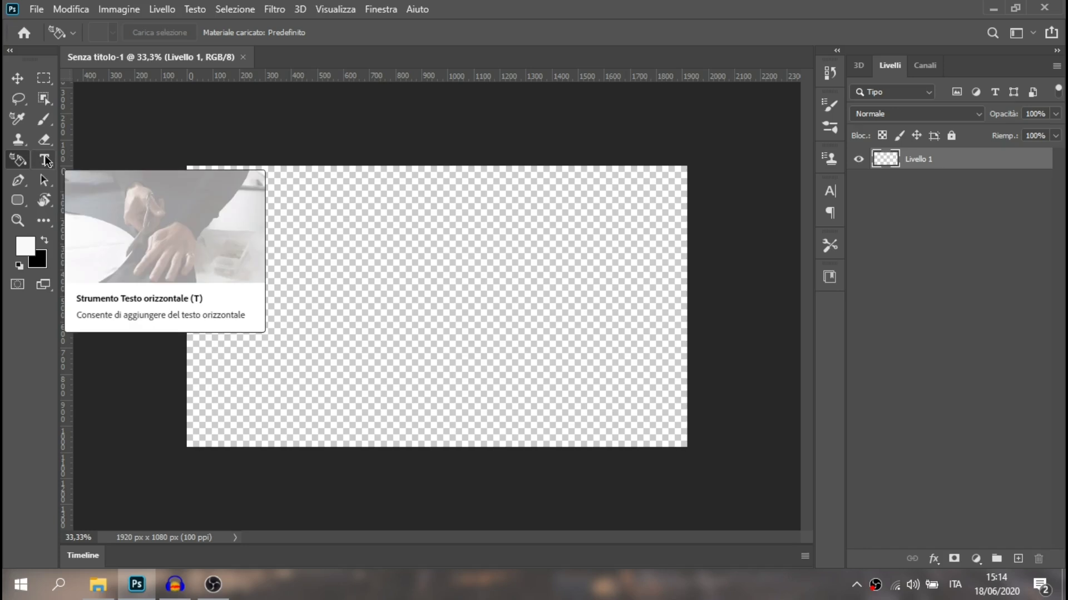
right_click(46, 160)
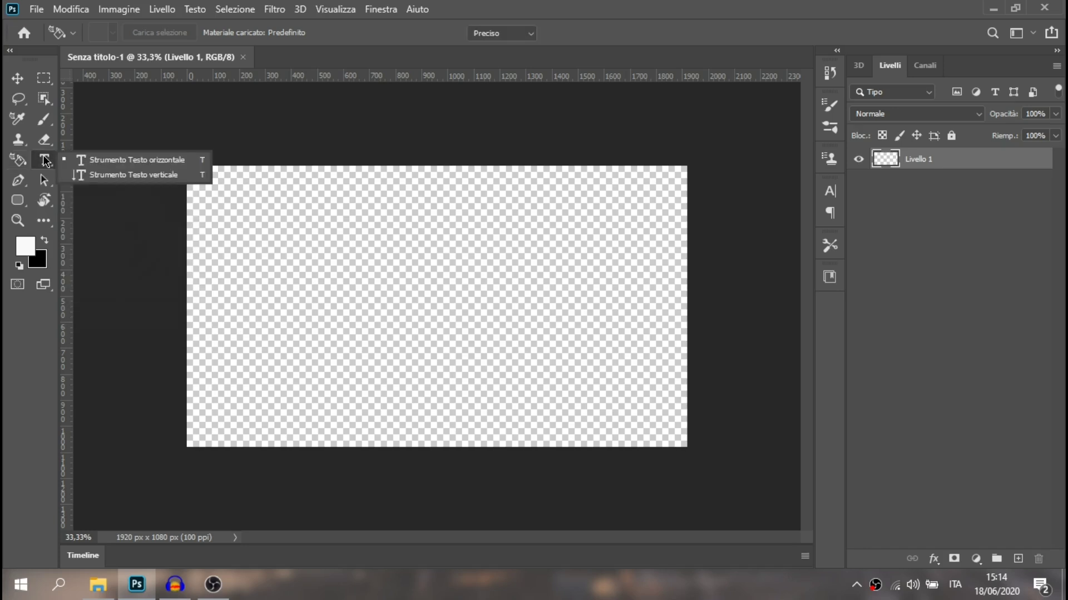
click(18, 180)
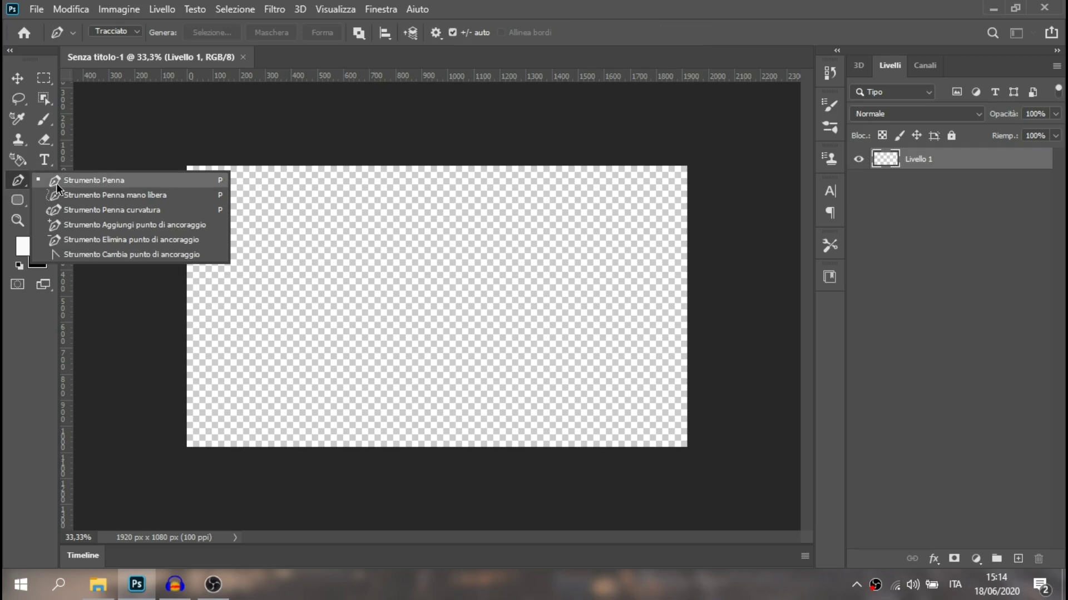
click(17, 183)
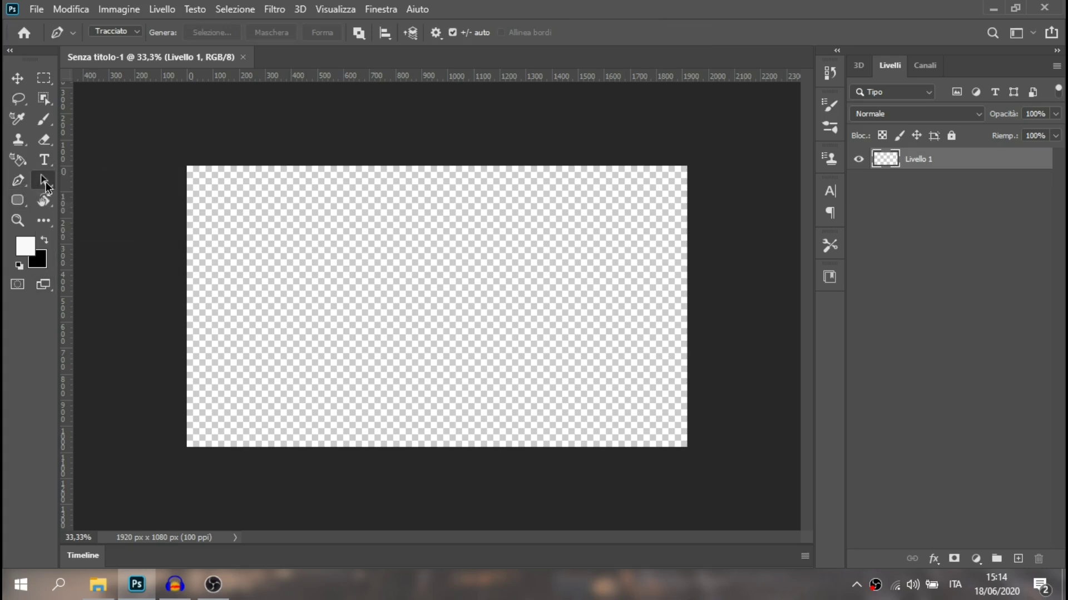
click(47, 187)
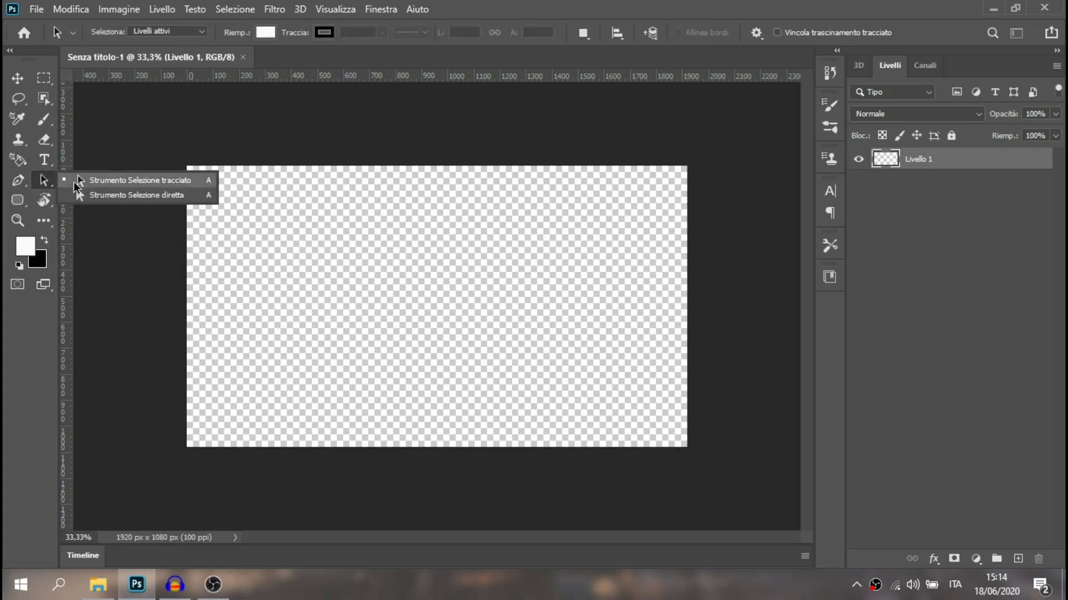
click(18, 205)
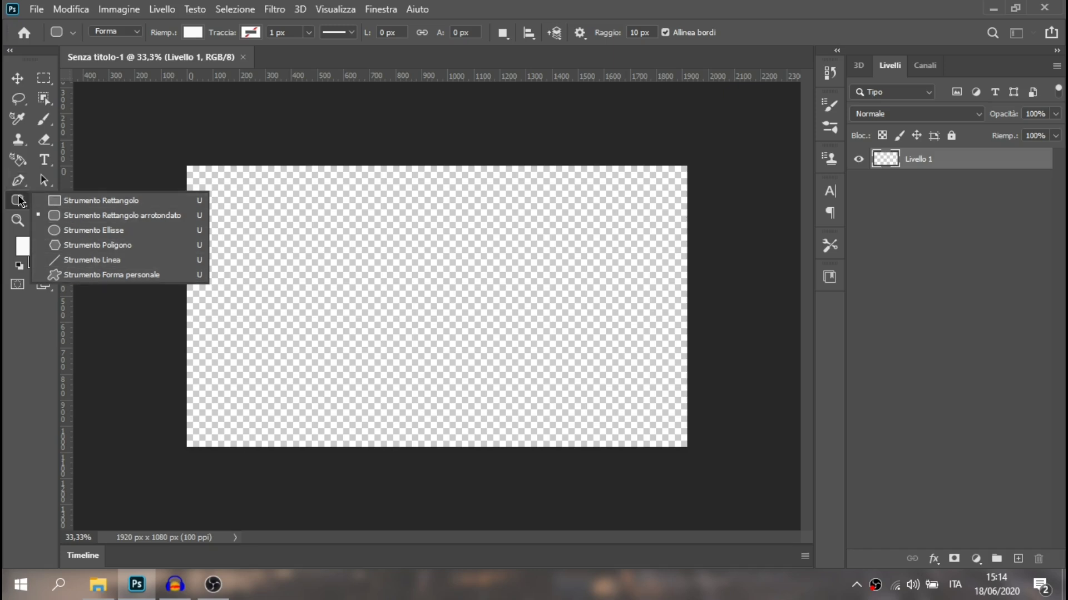
click(44, 203)
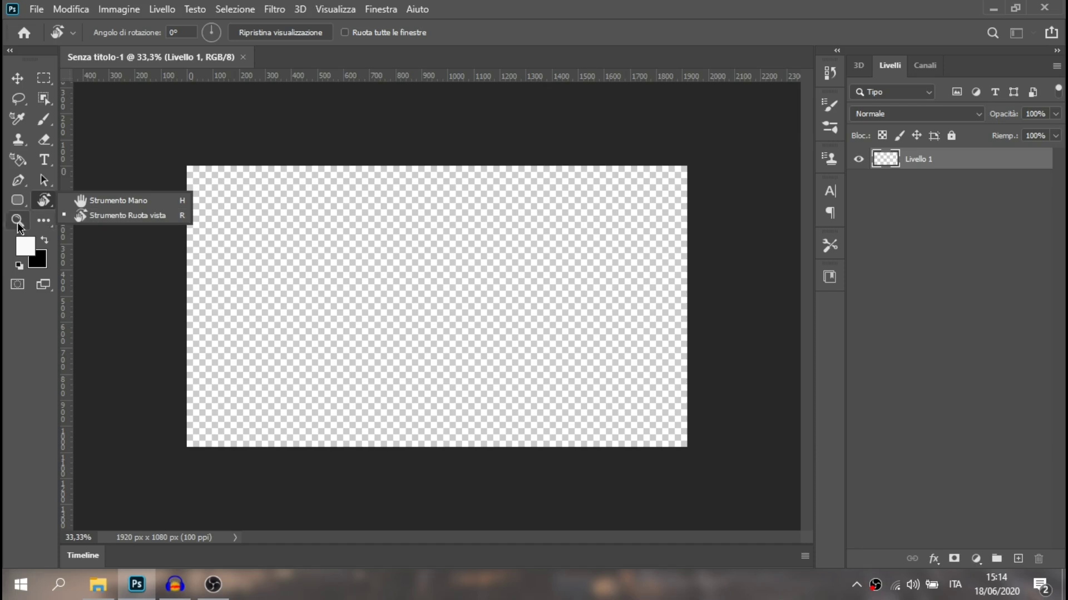
click(44, 224)
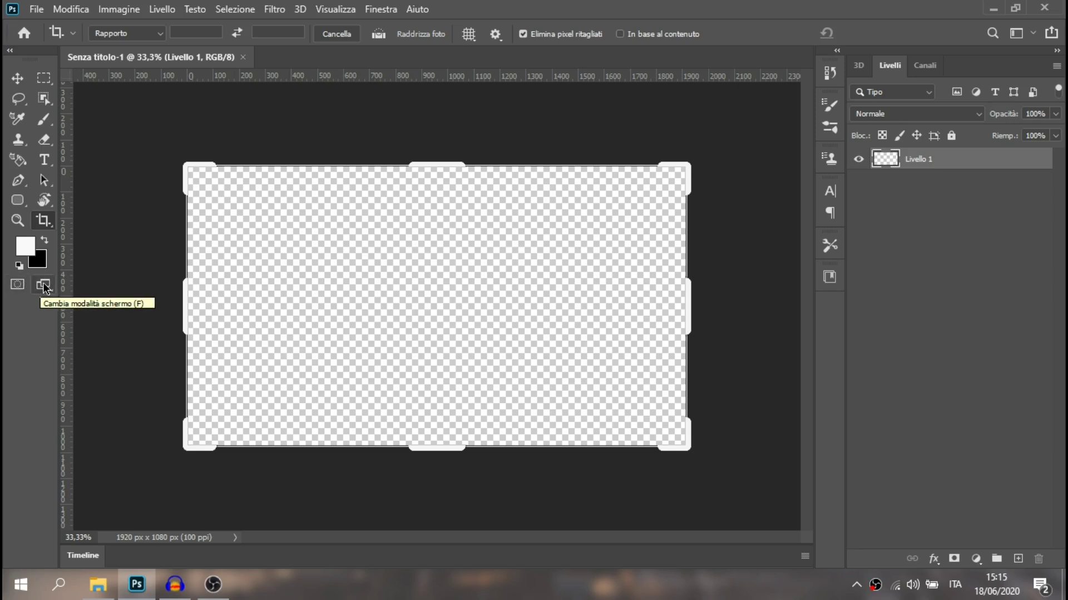
right_click(41, 286)
click(26, 332)
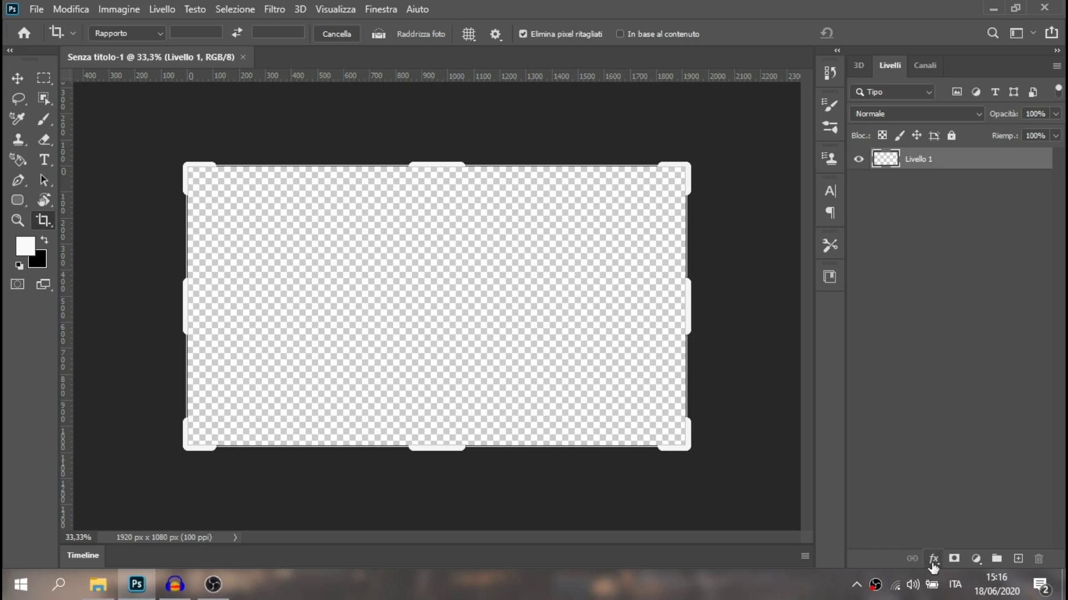
Add the empty group Gruppo 1 above Livello 1, deleting the extra layer Livello 2.
click(933, 560)
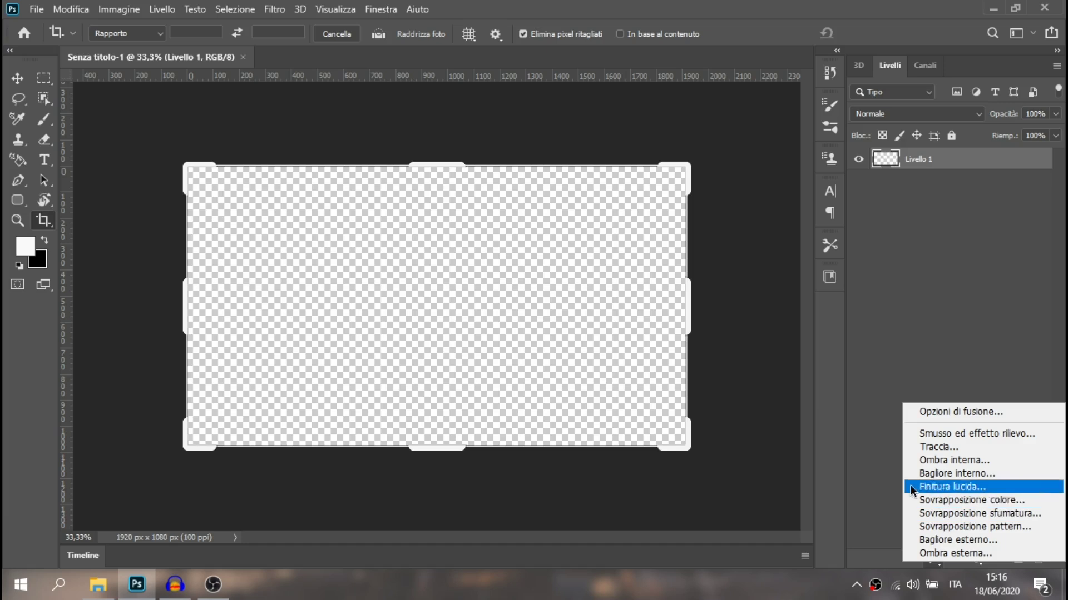
click(869, 483)
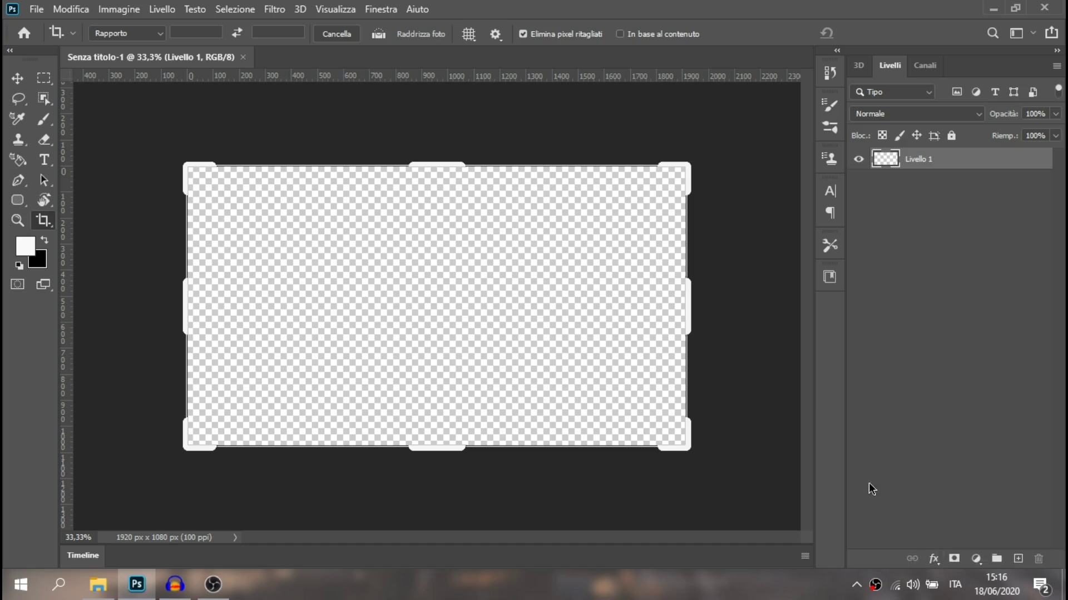
click(975, 558)
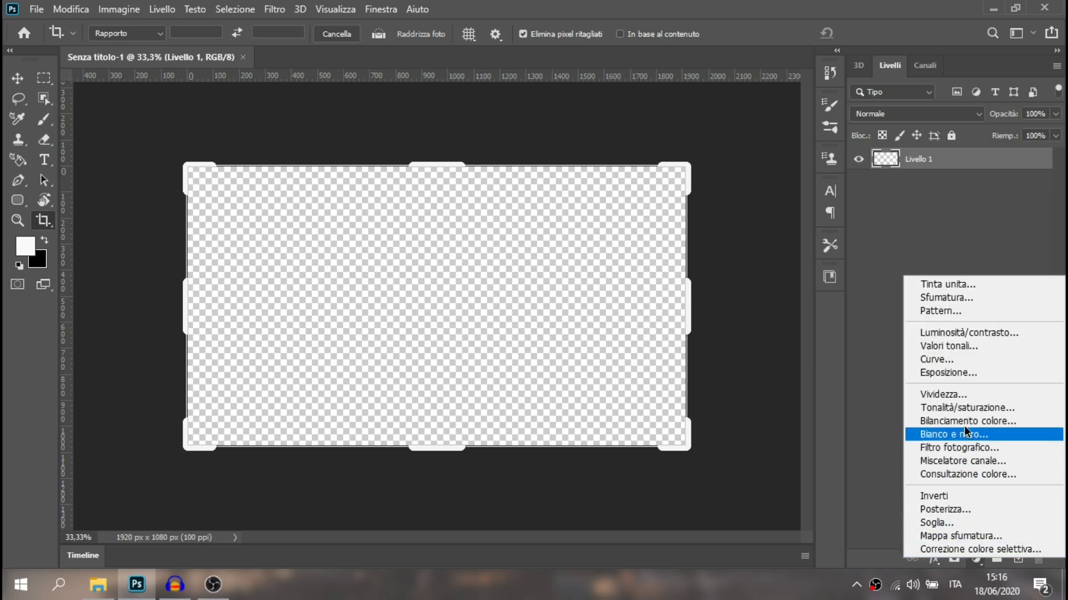
click(888, 474)
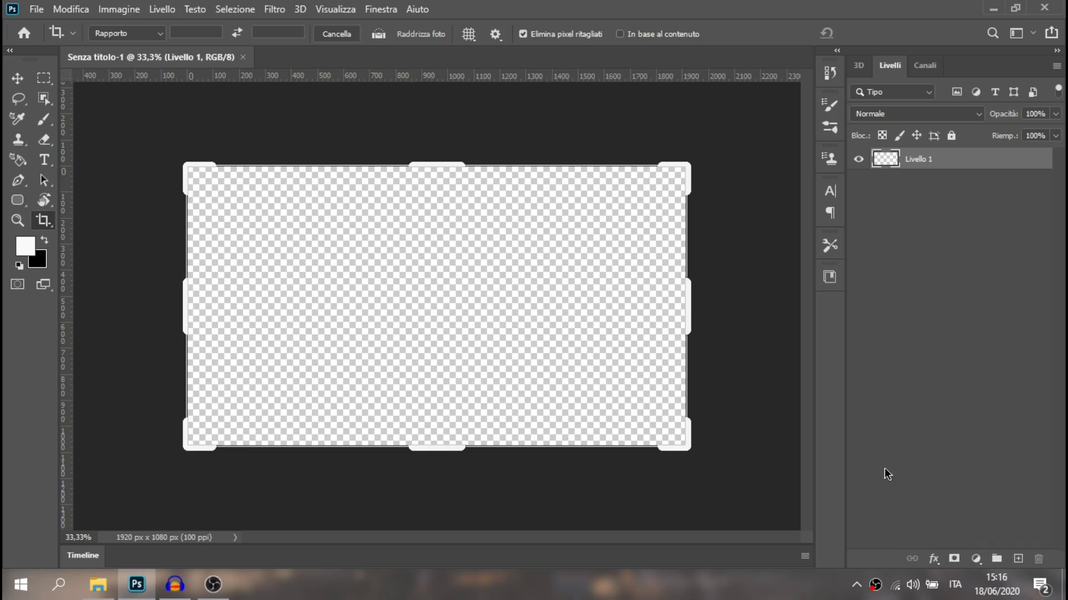
click(996, 560)
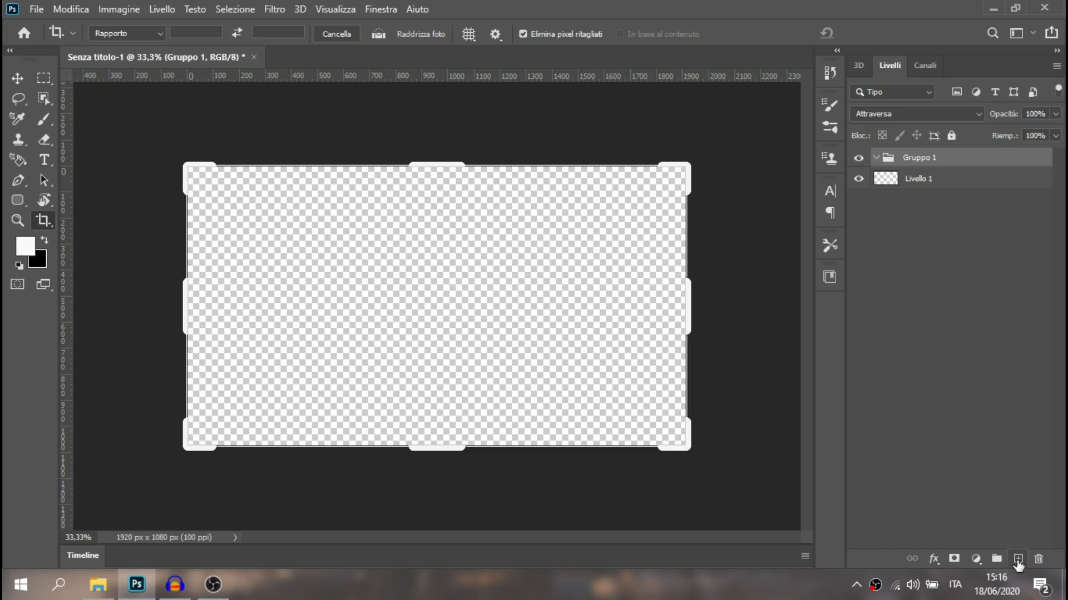
click(1018, 559)
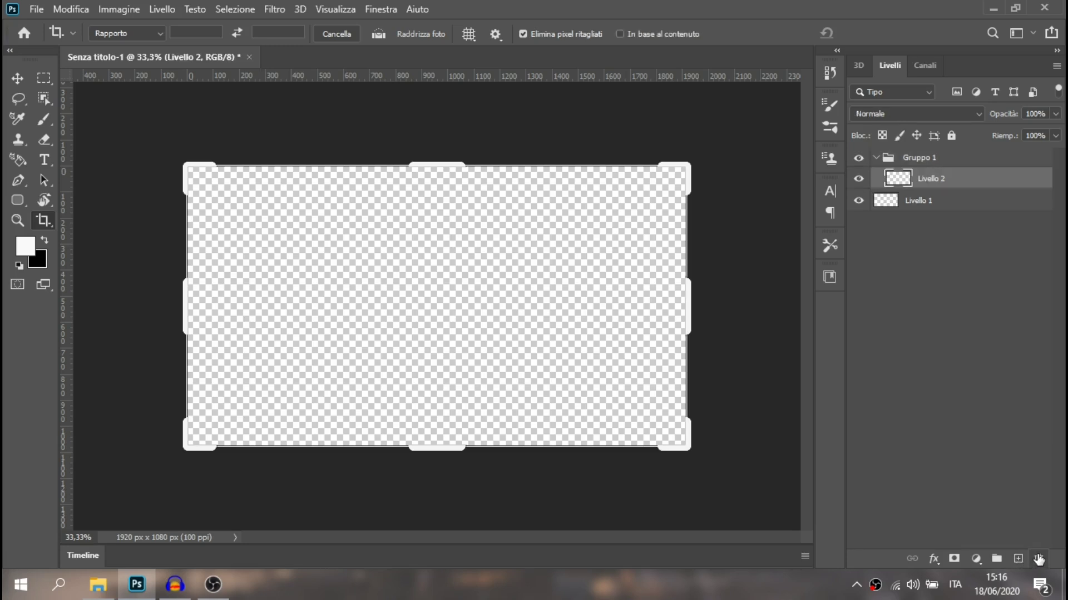
click(1038, 559)
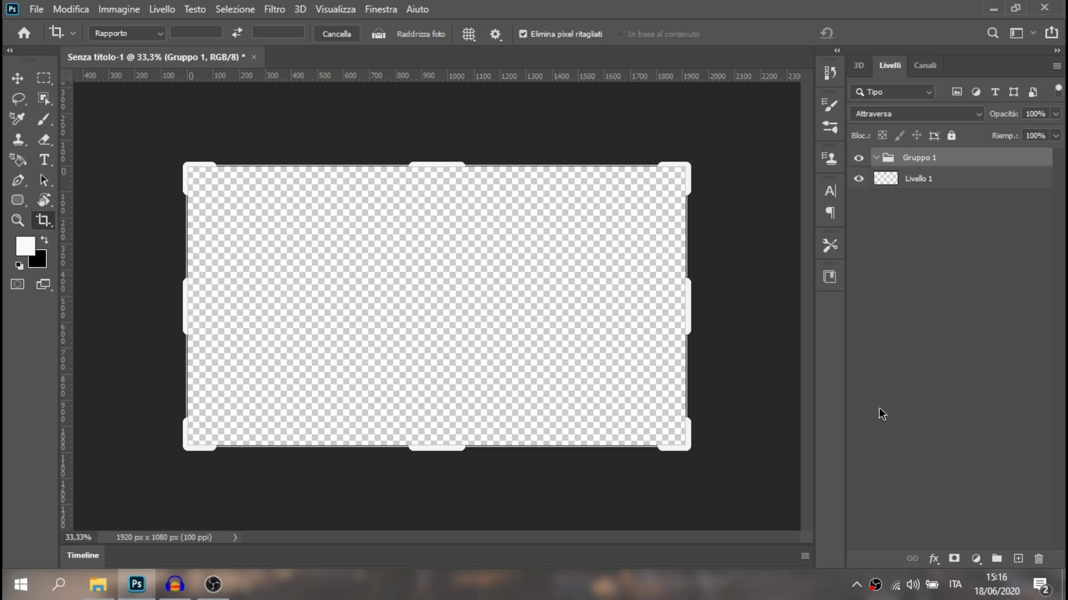
Leave crop mode for the Move tool after toggling the Libraries and Tool Presets panels.
click(829, 279)
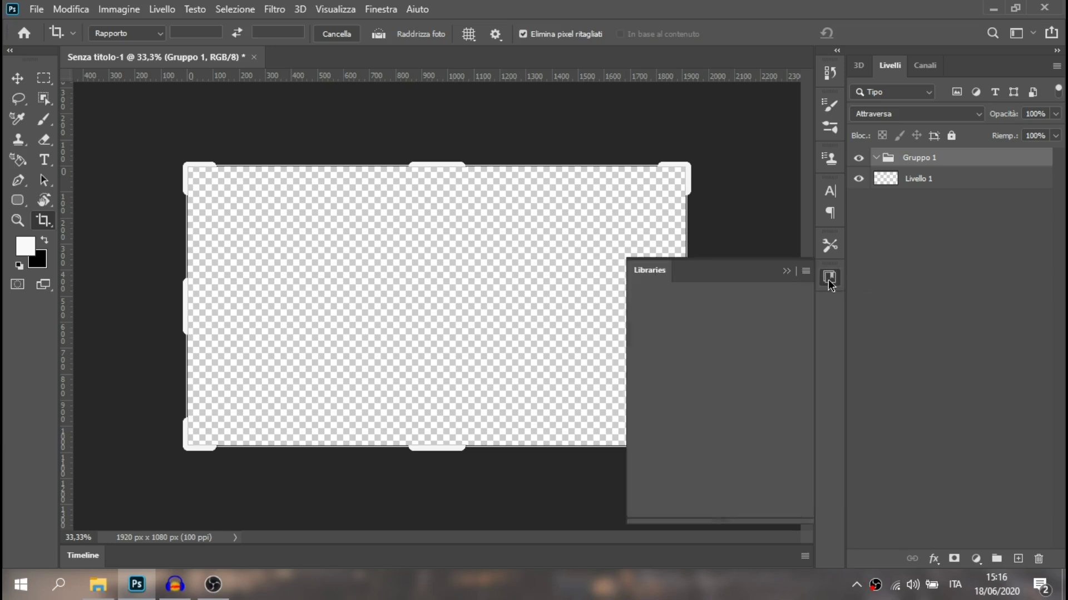
click(830, 246)
click(831, 279)
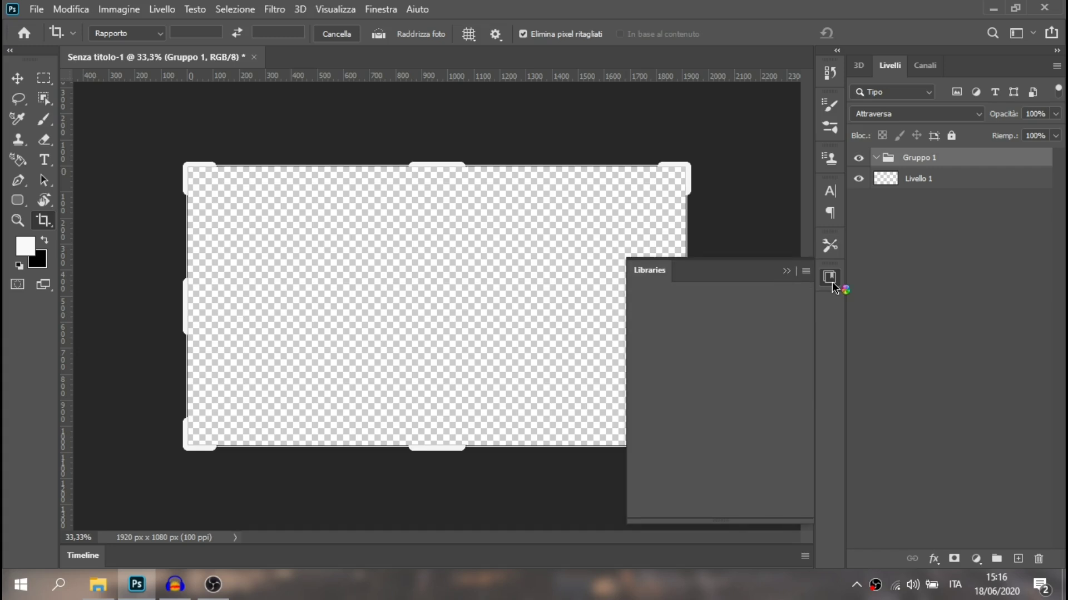
click(829, 249)
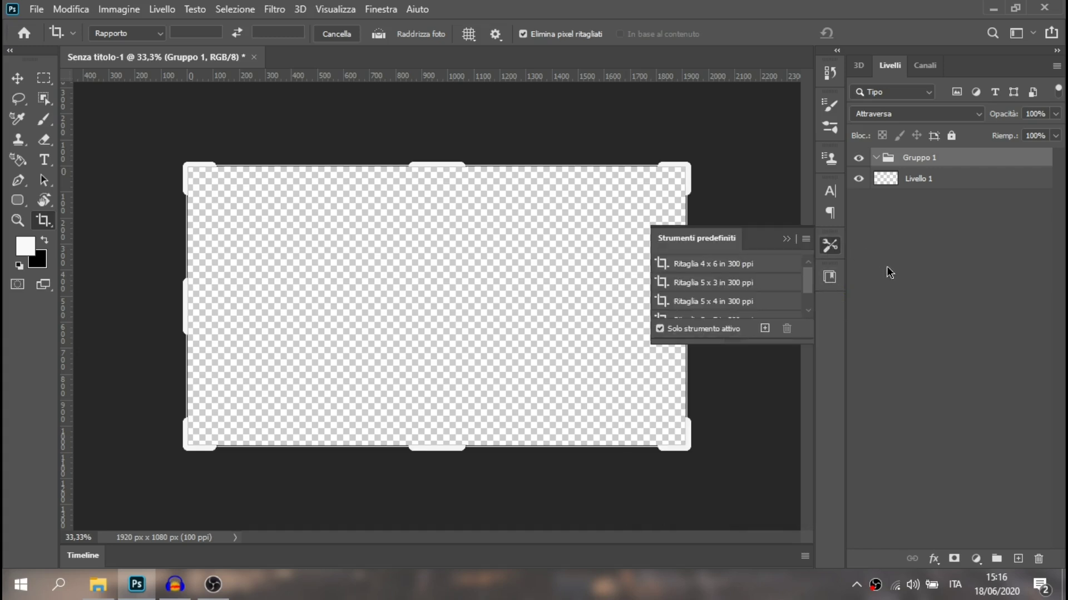
click(834, 251)
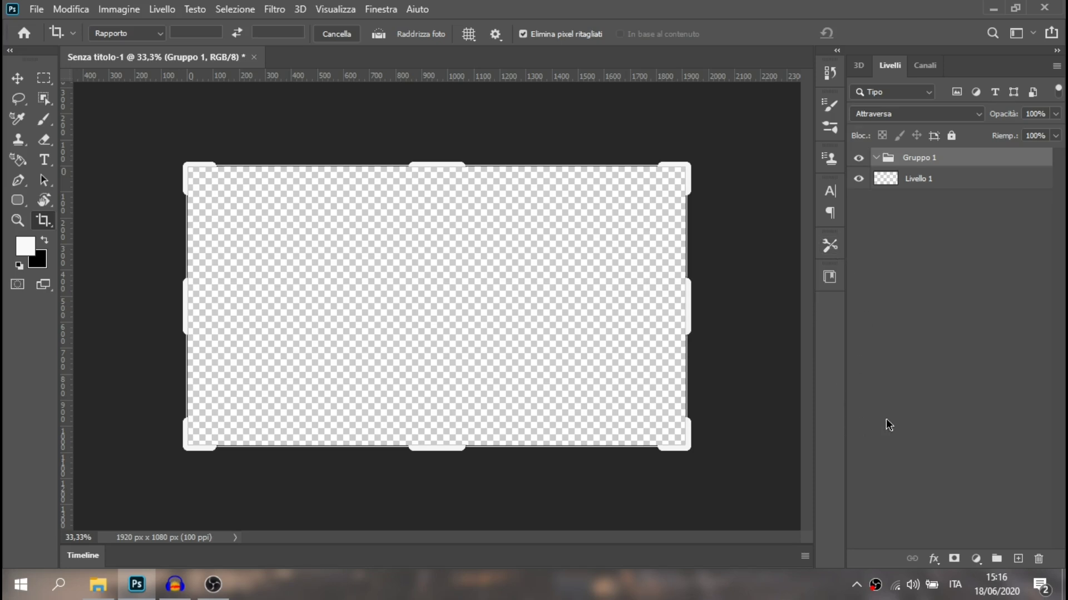
click(18, 78)
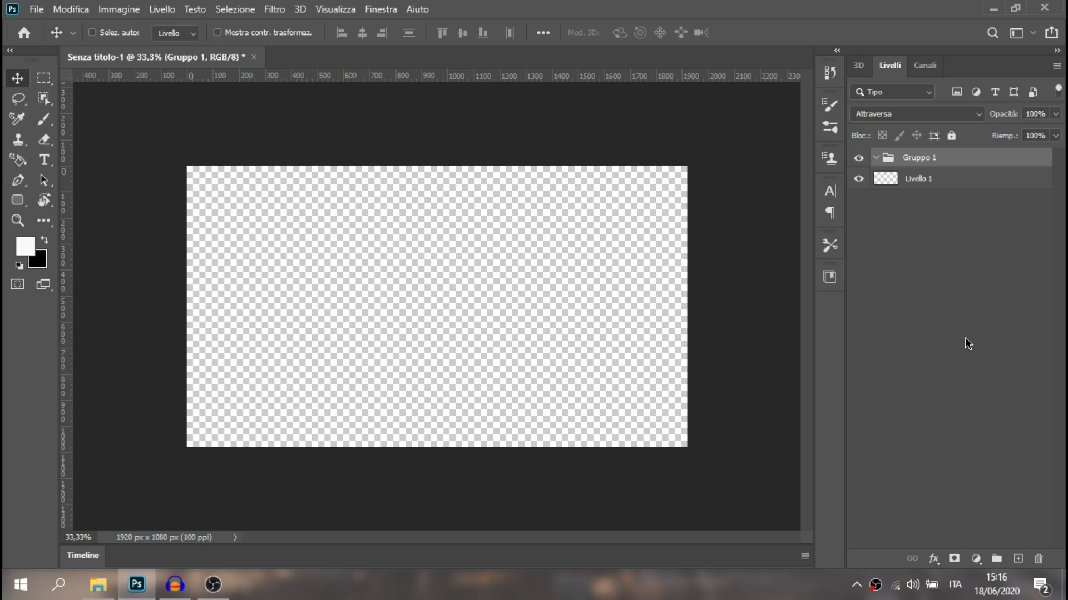
click(859, 66)
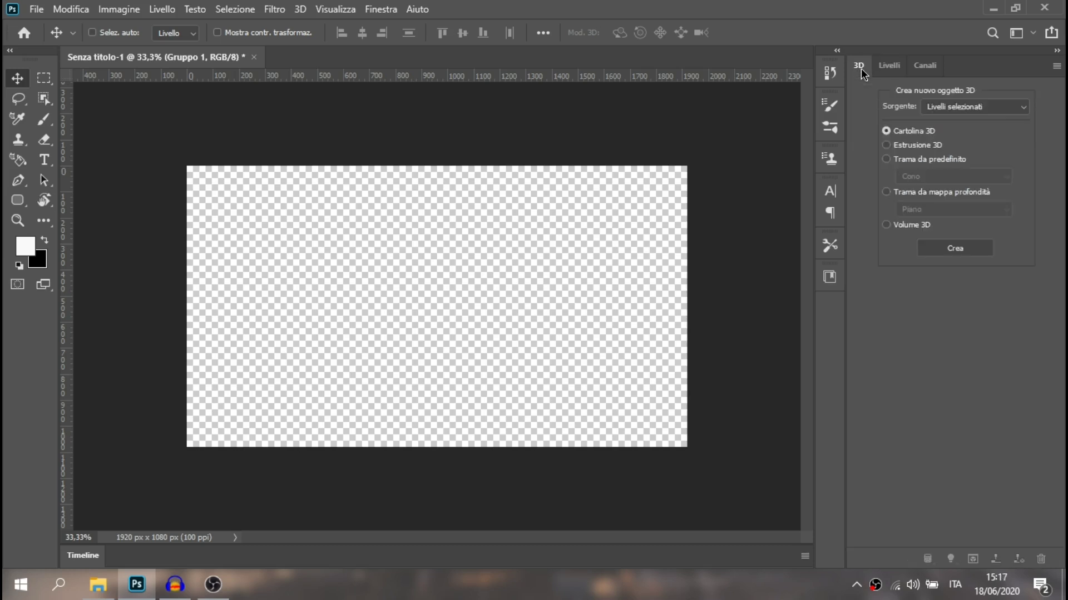
click(925, 66)
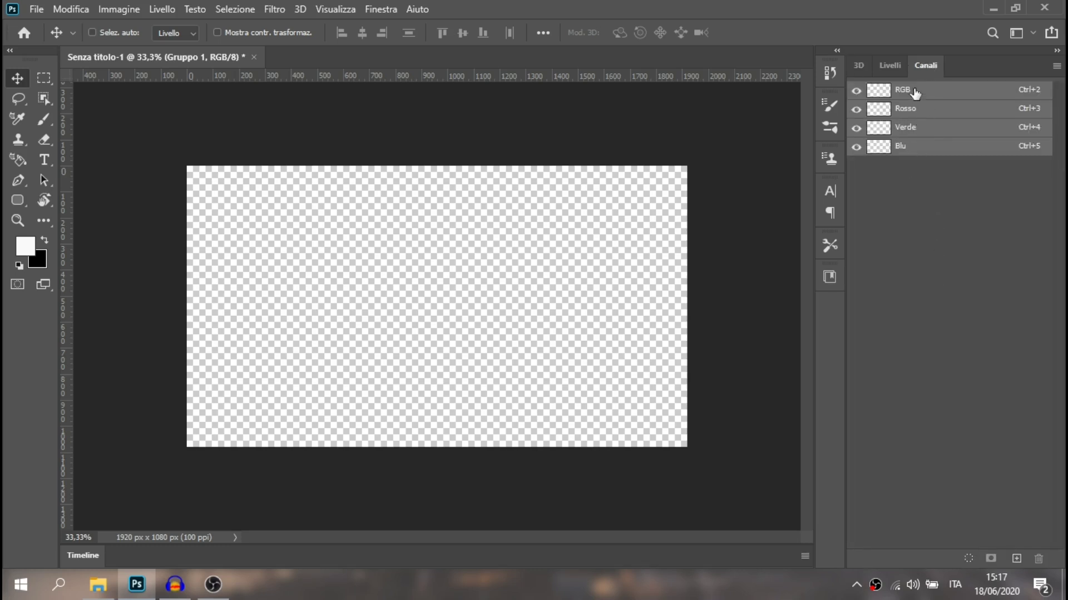
click(889, 67)
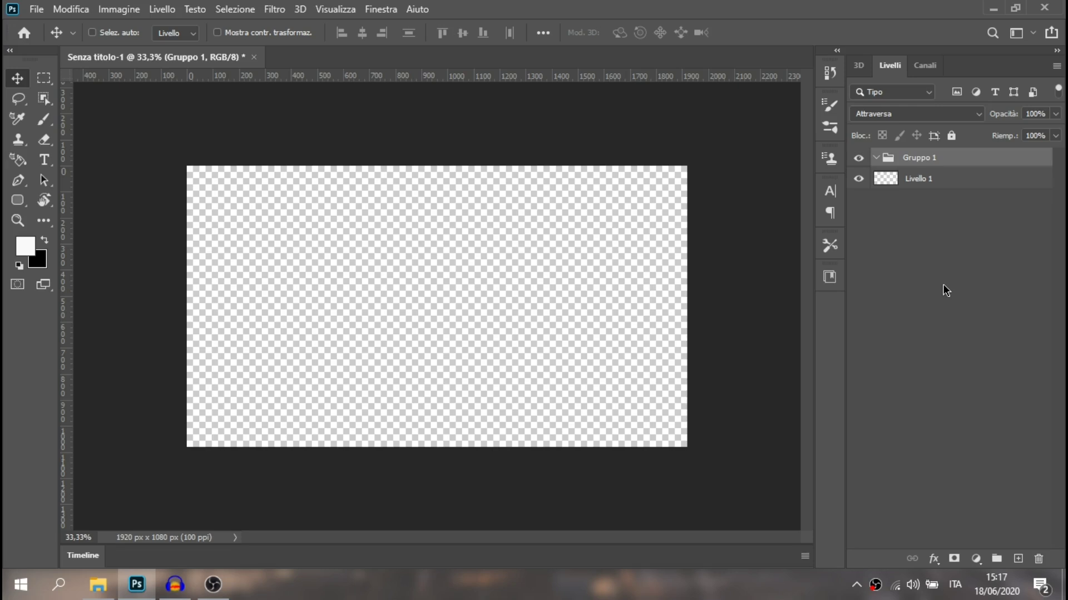
Drag the tianjin-2185510_1920 sunset photo from the Explorer folder toward Photoshop.
click(1065, 584)
click(96, 581)
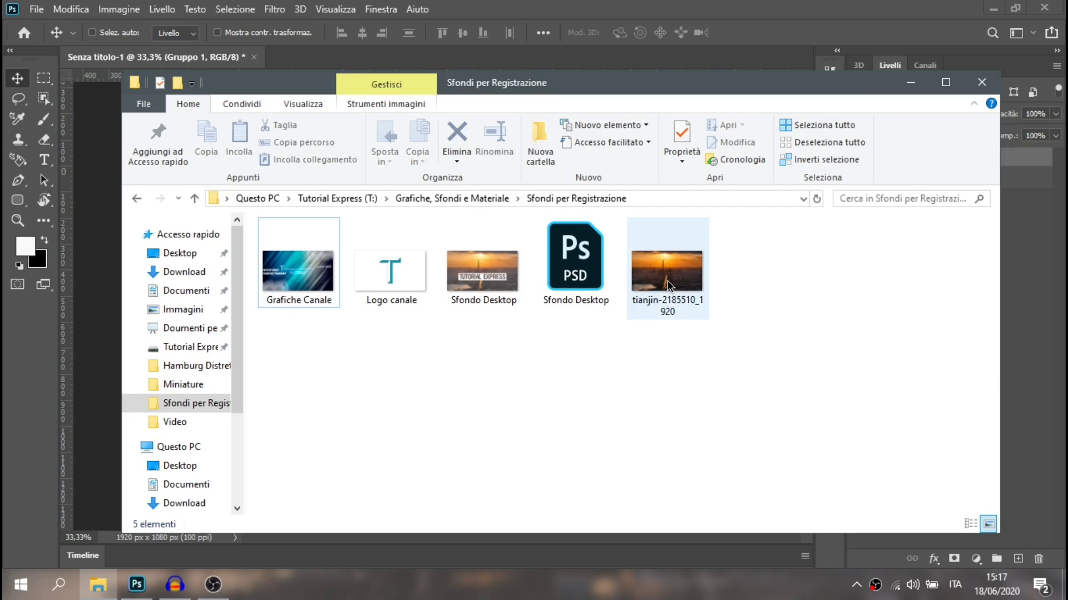
click(666, 280)
drag(238, 477, 348, 429)
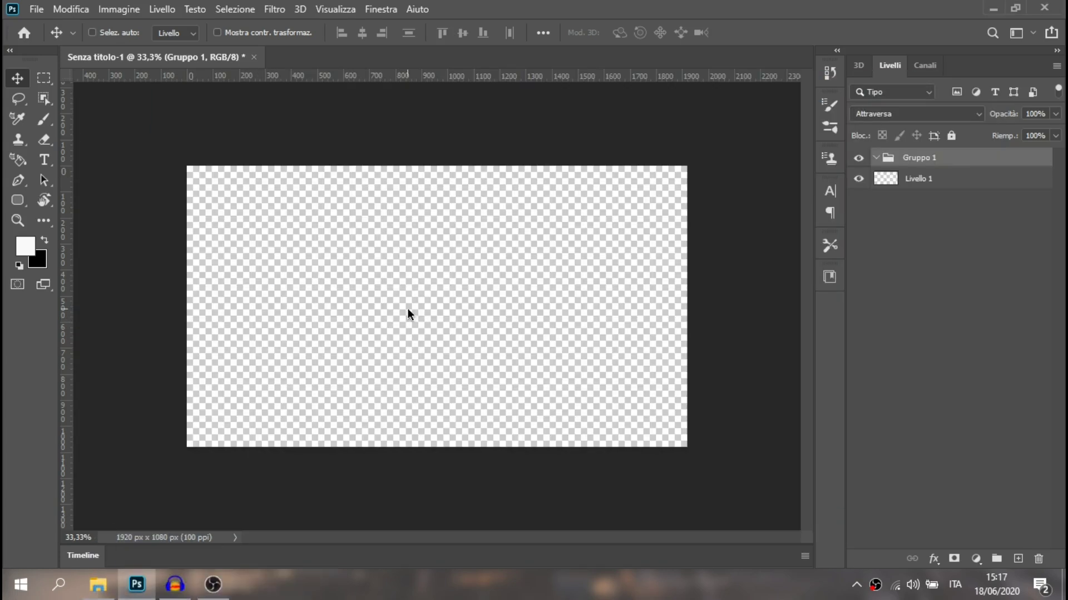
Place the tianjin sunset photo on the canvas, scaled to fill the whole canvas.
drag(348, 430, 408, 311)
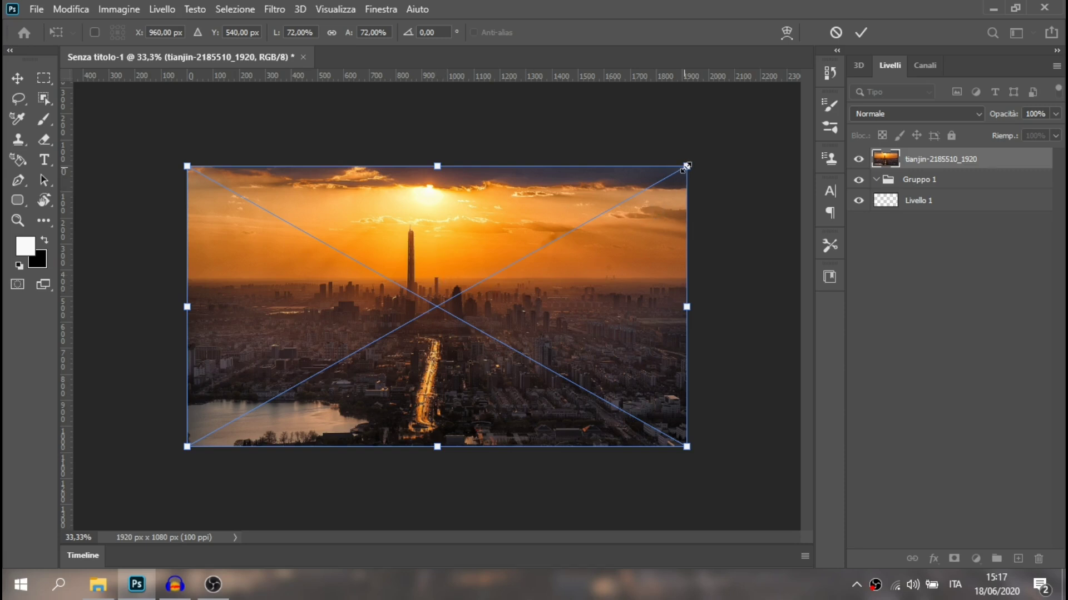
mouse_move(686, 166)
mouse_down()
mouse_move(395, 322)
mouse_move(635, 196)
mouse_move(688, 181)
mouse_up()
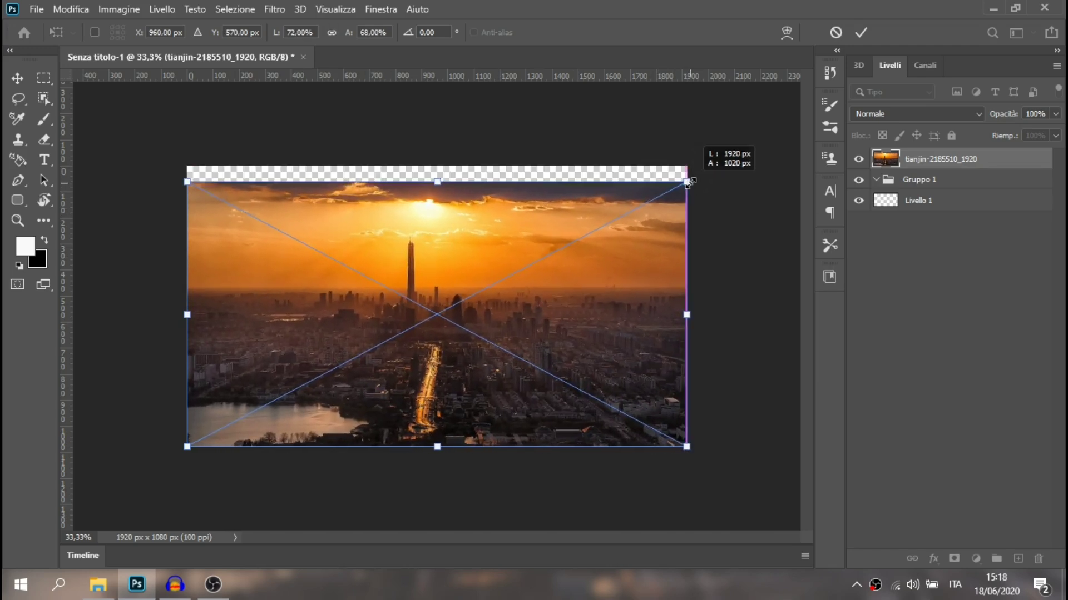
drag(688, 181, 687, 166)
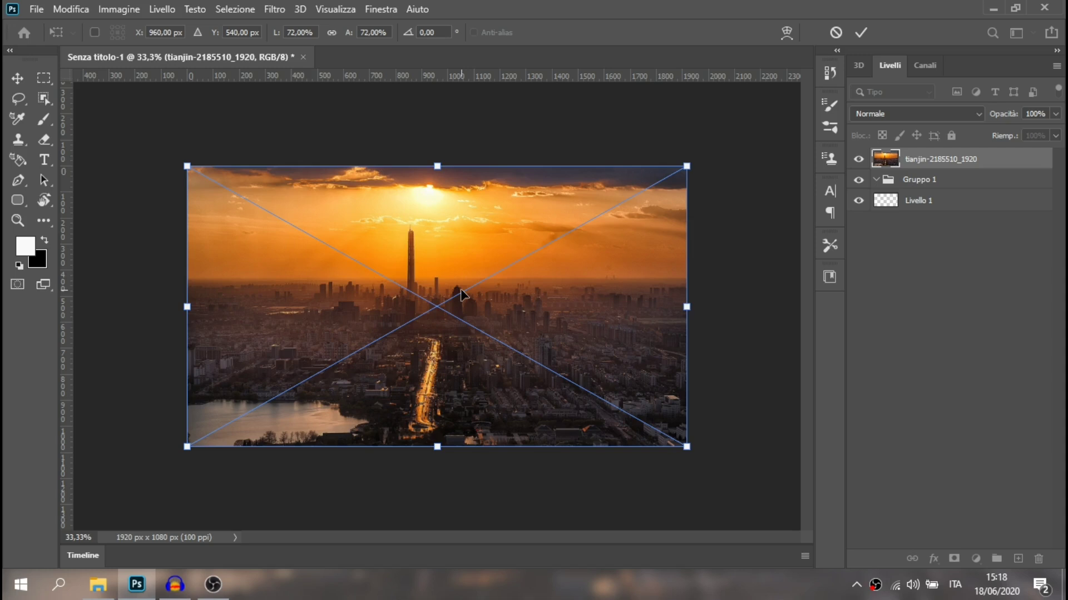
key(Return)
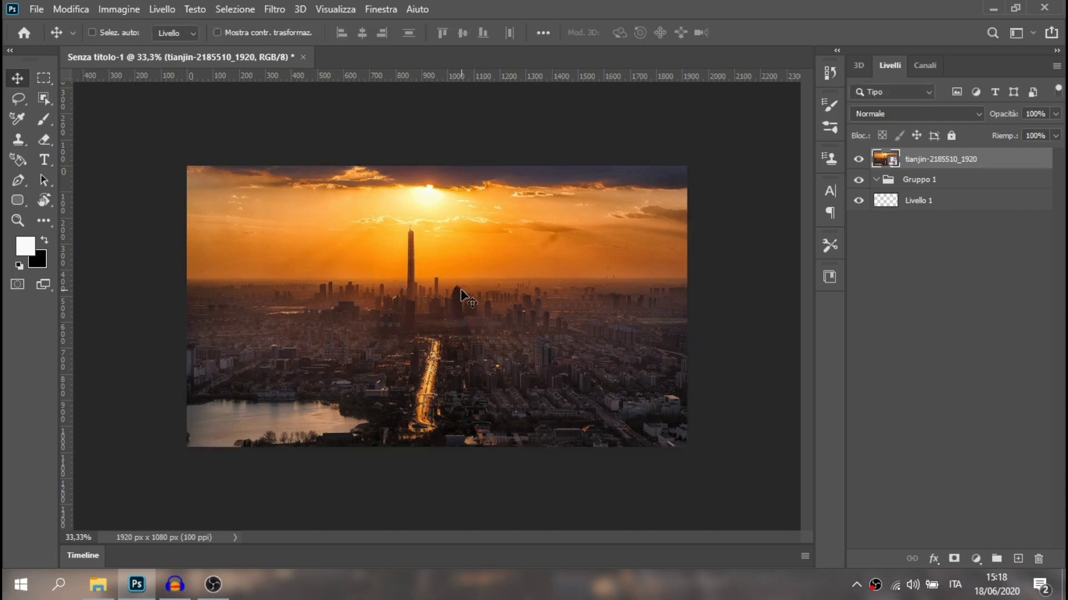
Ungroup Gruppo 1 and delete the leftover Livello 1, leaving only the photo.
click(950, 179)
key(ctrl+shift+g)
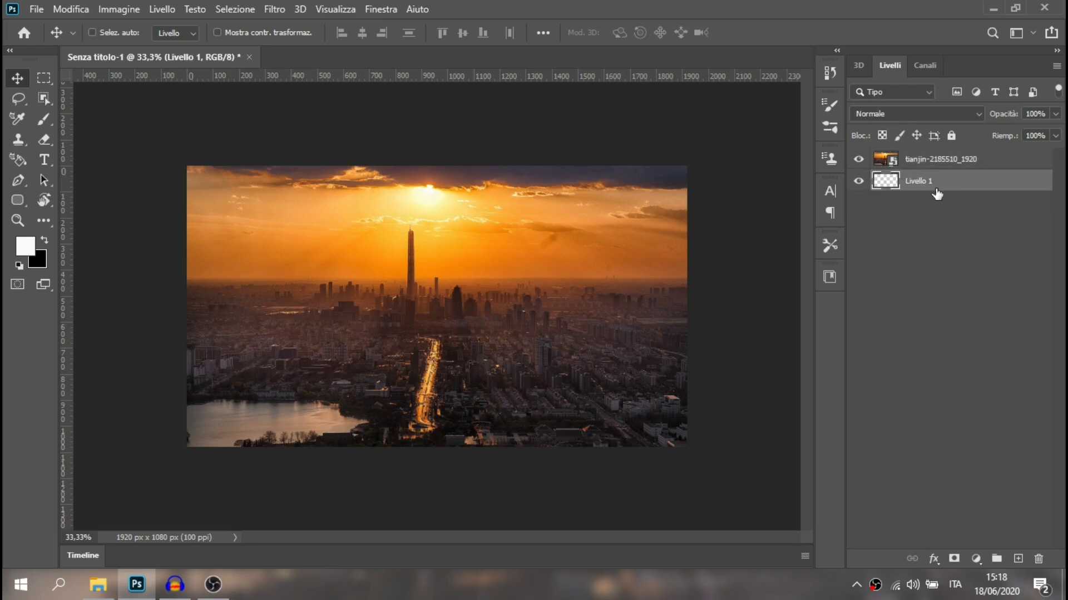
key(Delete)
click(932, 187)
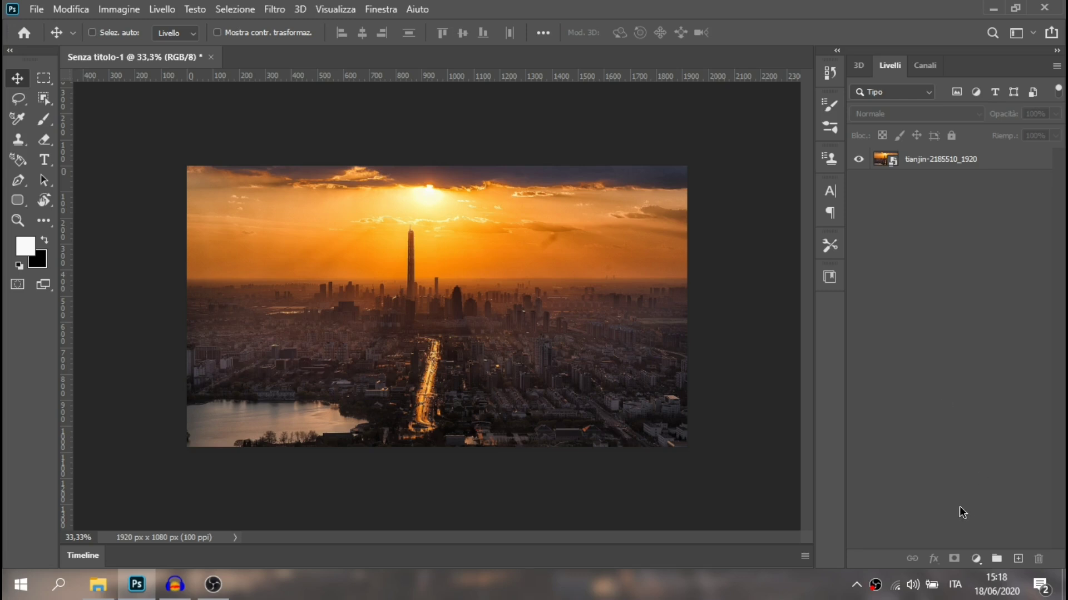
Add a new layer and fill it with near-white f9f9f9 using the Paint Bucket.
click(1019, 558)
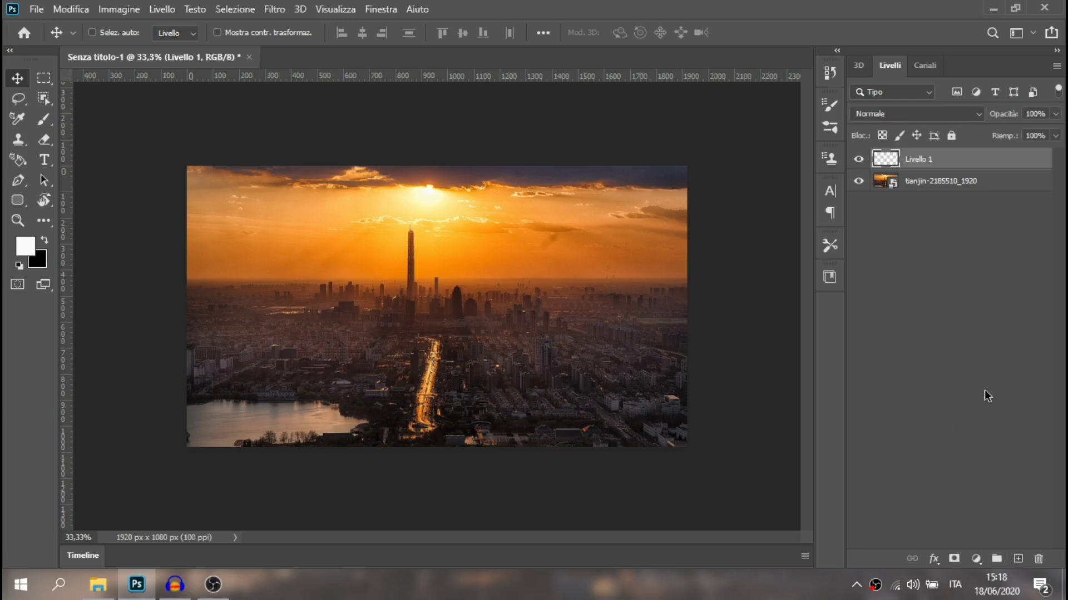
click(43, 221)
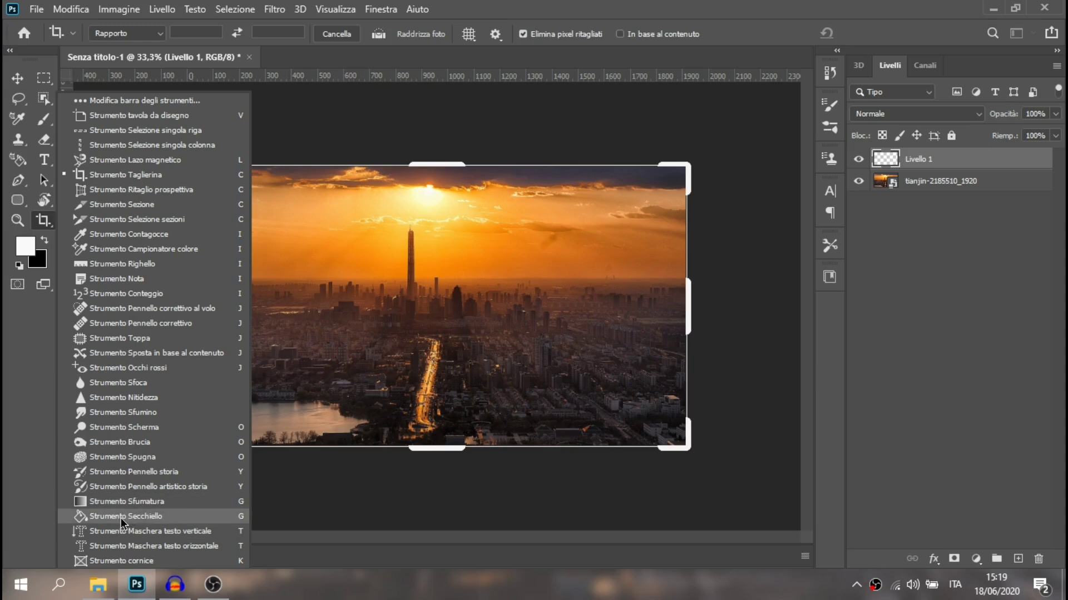
click(127, 516)
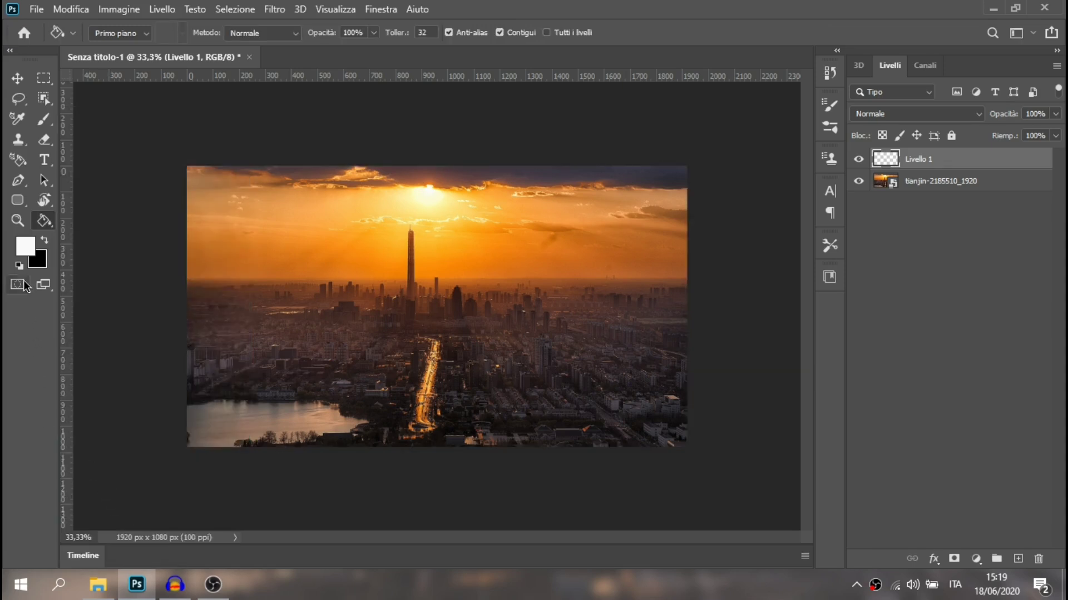
click(25, 253)
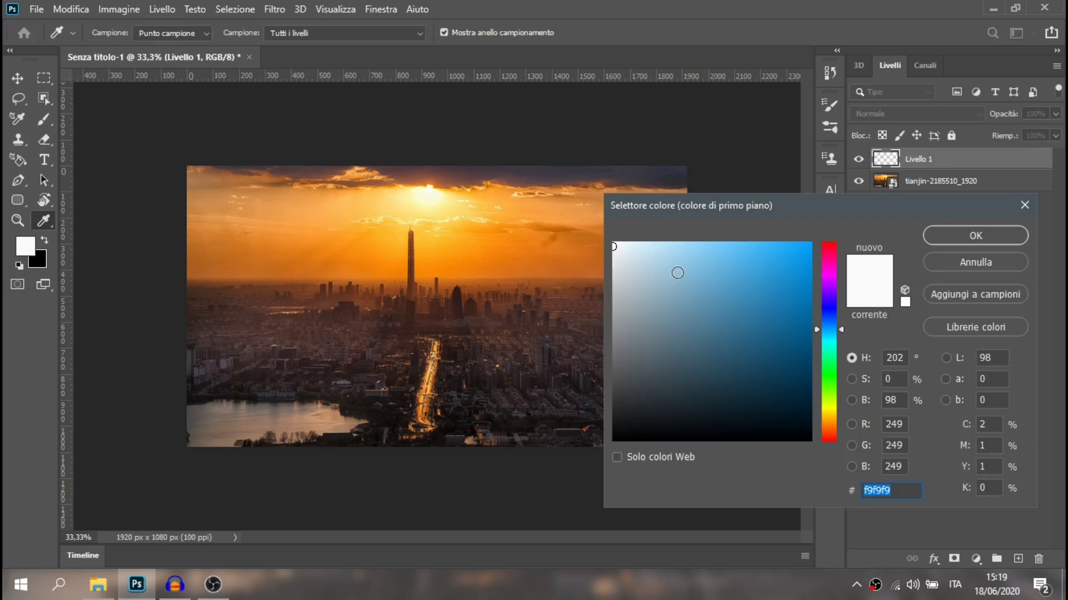
click(969, 236)
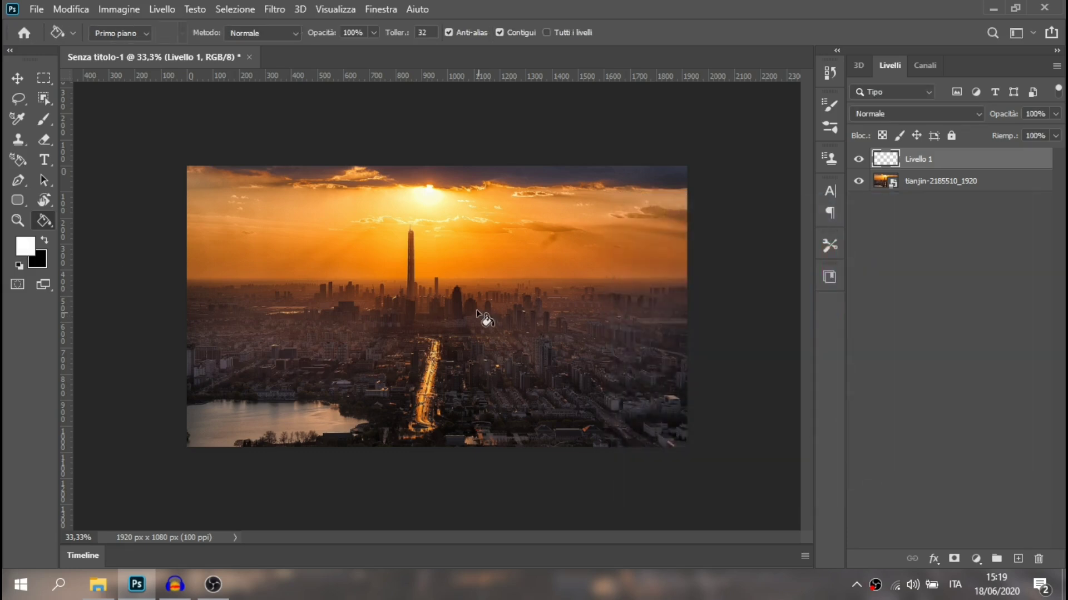
click(450, 296)
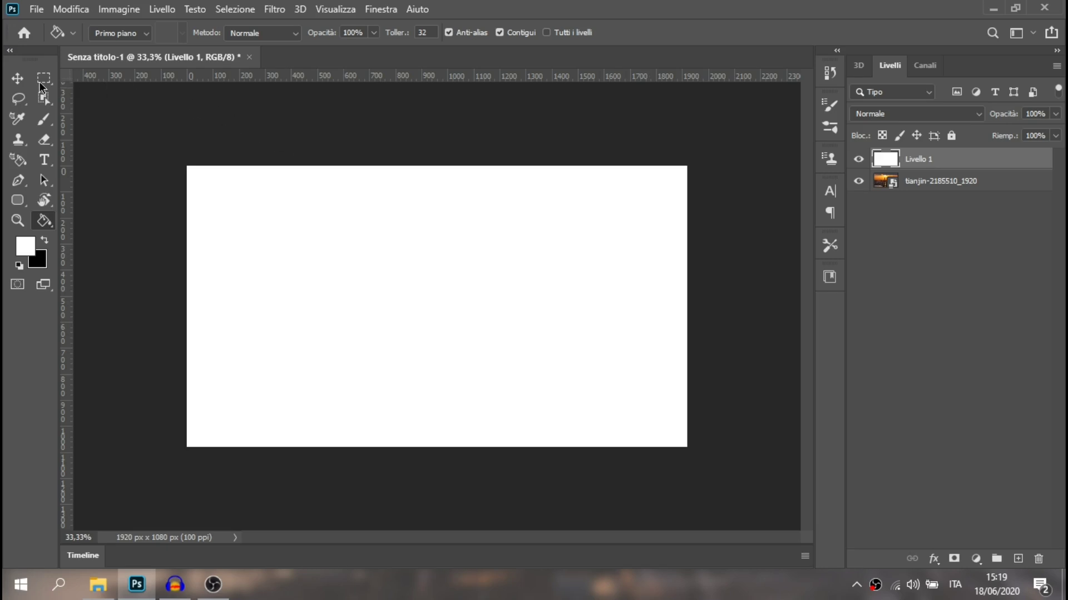
click(17, 78)
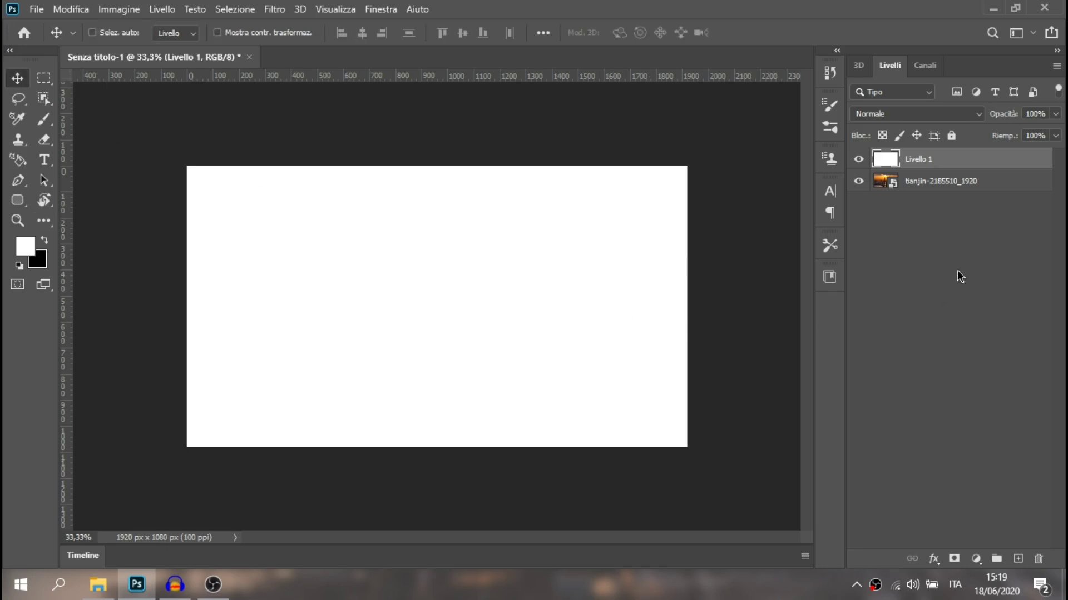
Set Livello 1's opacity to 30% and zoom the canvas to 50%.
click(1055, 115)
click(1039, 113)
text(3)
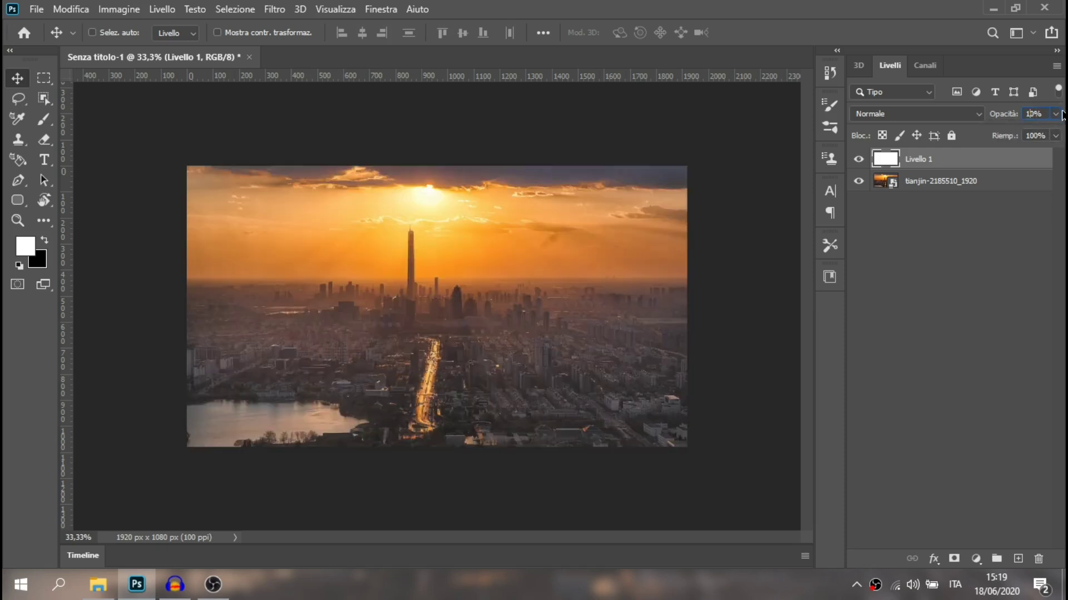
text(0)
key(Return)
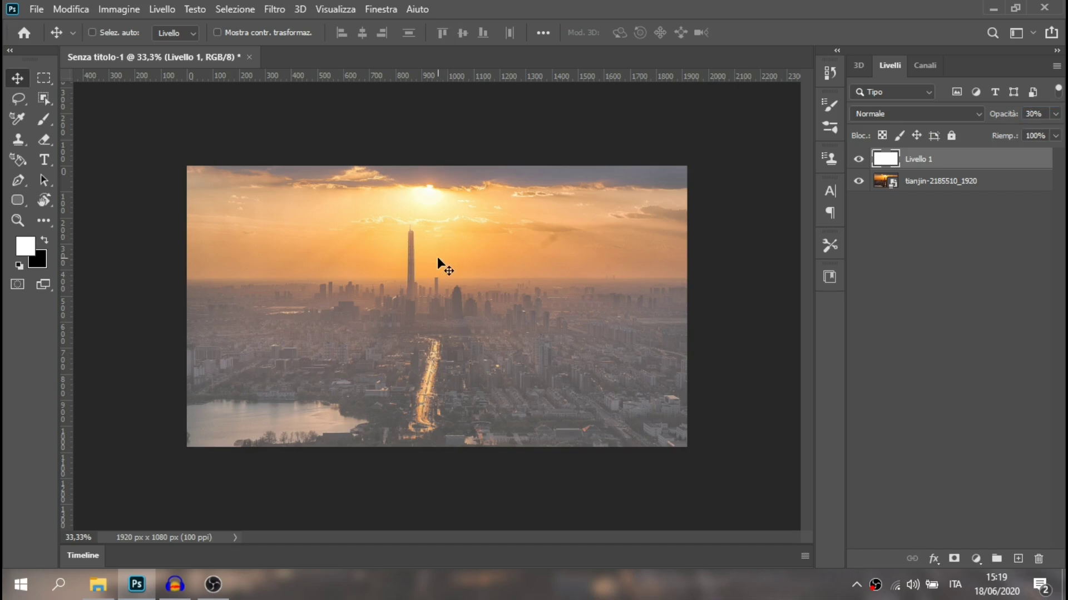
key(ctrl)
scroll(437, 259, up, 1)
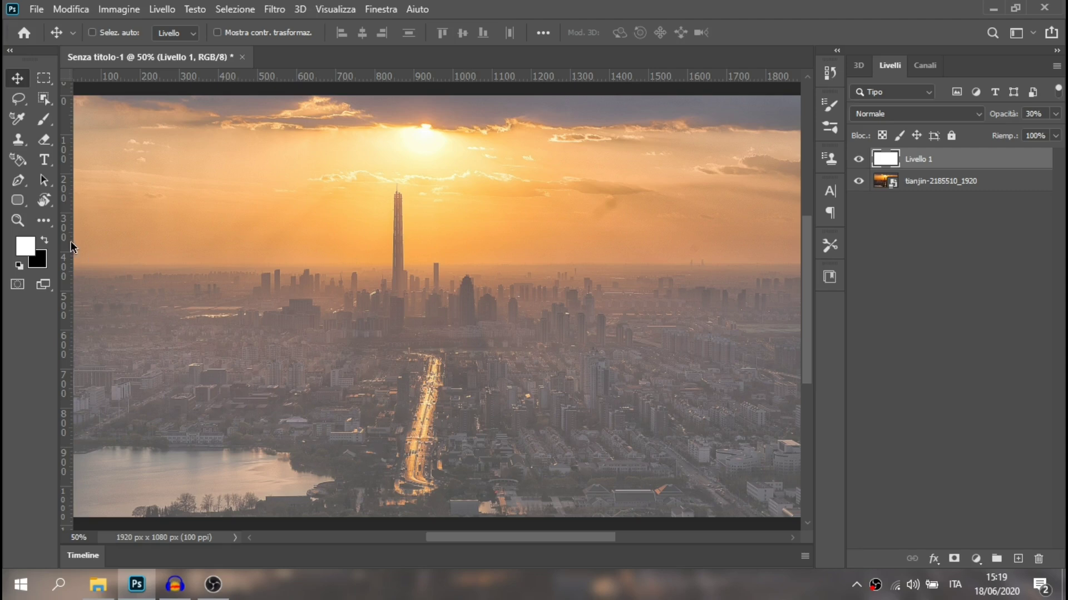
Draw a white rounded rectangle across the lower middle of the photo.
click(18, 207)
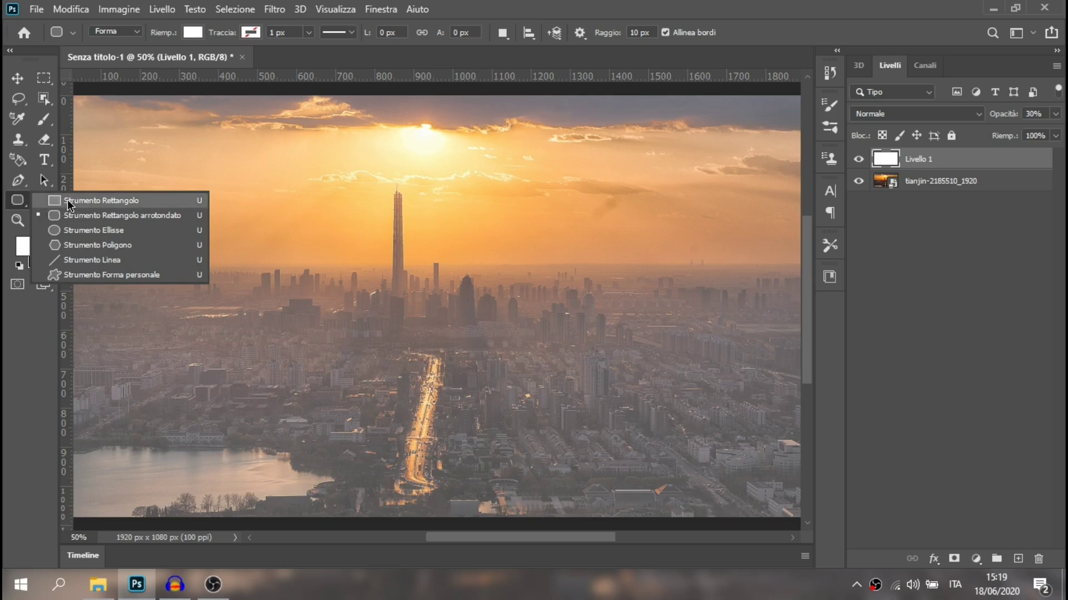
click(128, 220)
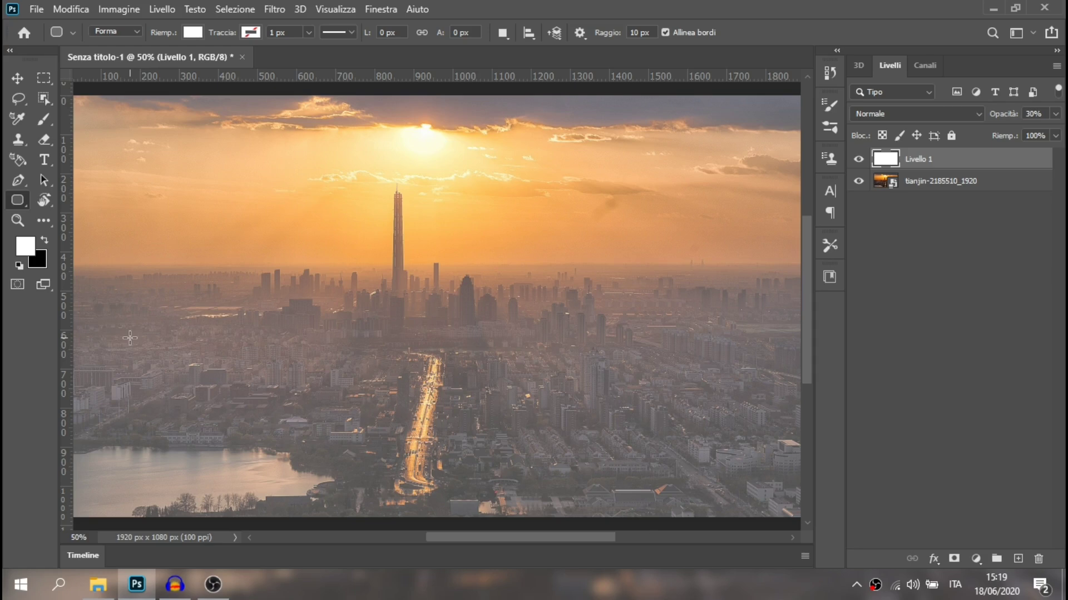
drag(130, 338, 583, 433)
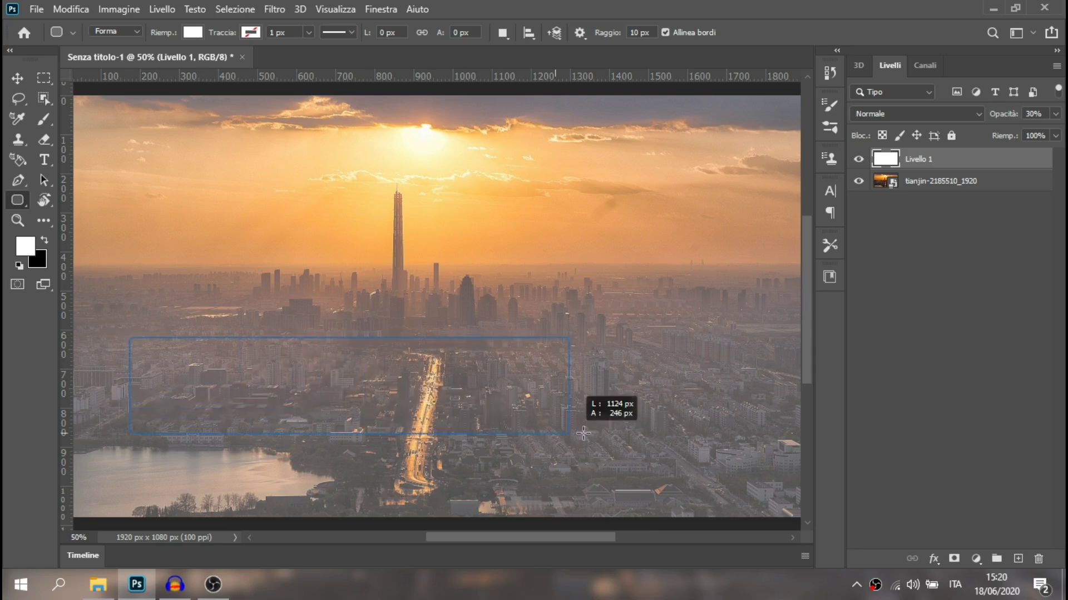
drag(584, 433, 674, 428)
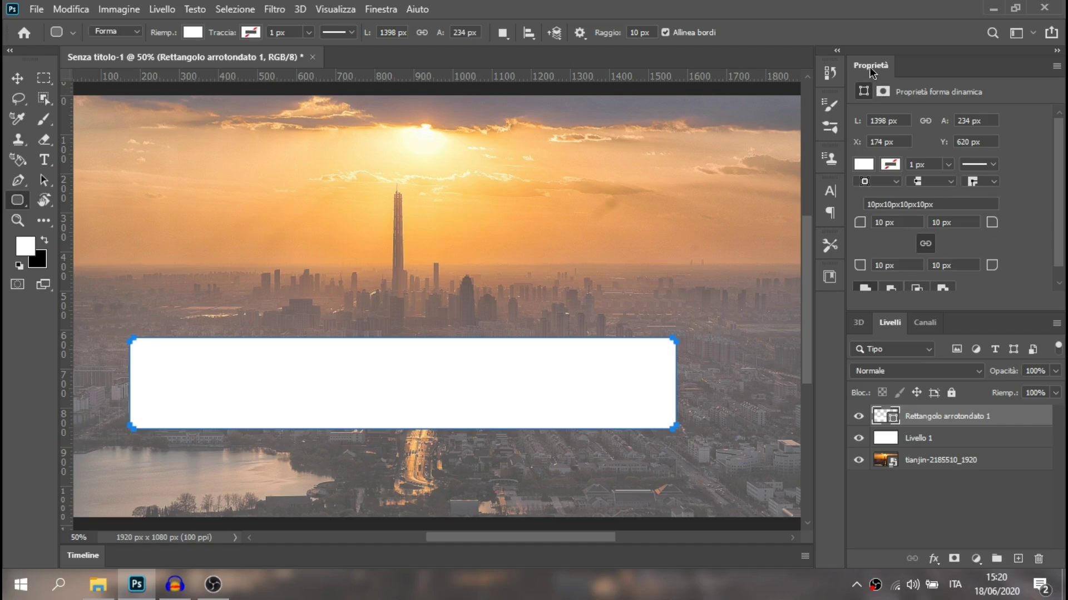
Set all the rectangle's corner radii to 25 px in Properties, leaving the fill unchanged.
click(881, 220)
key(BackSpace)
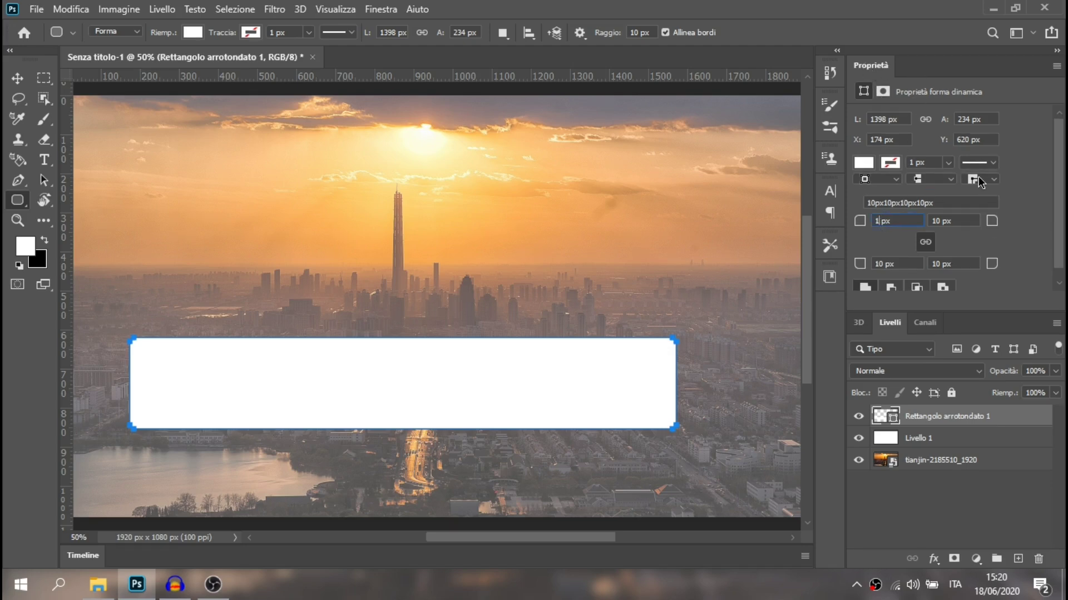
key(BackSpace)
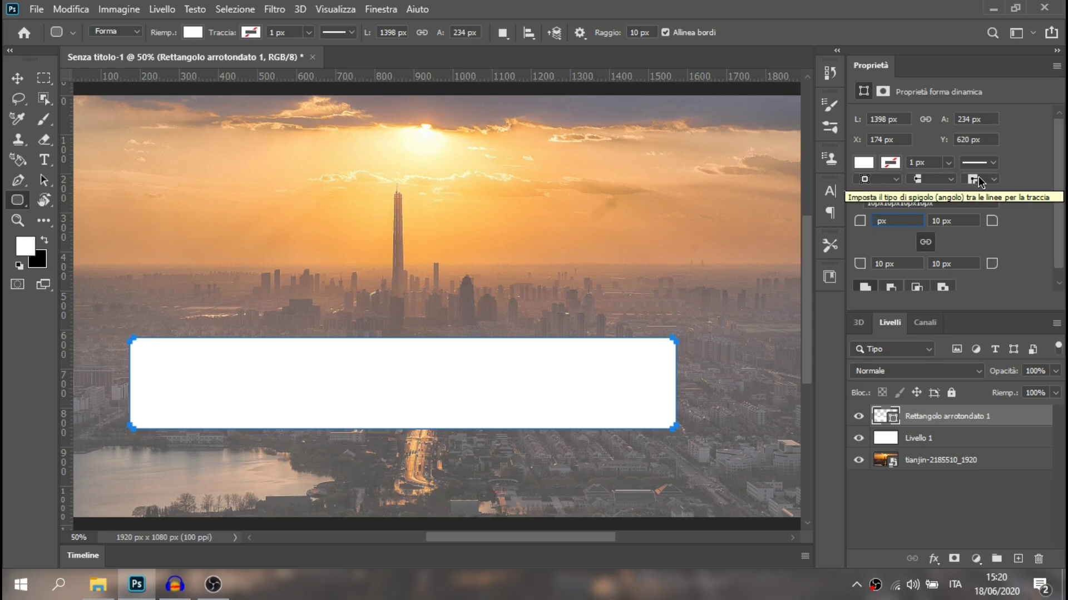
text(25)
key(Return)
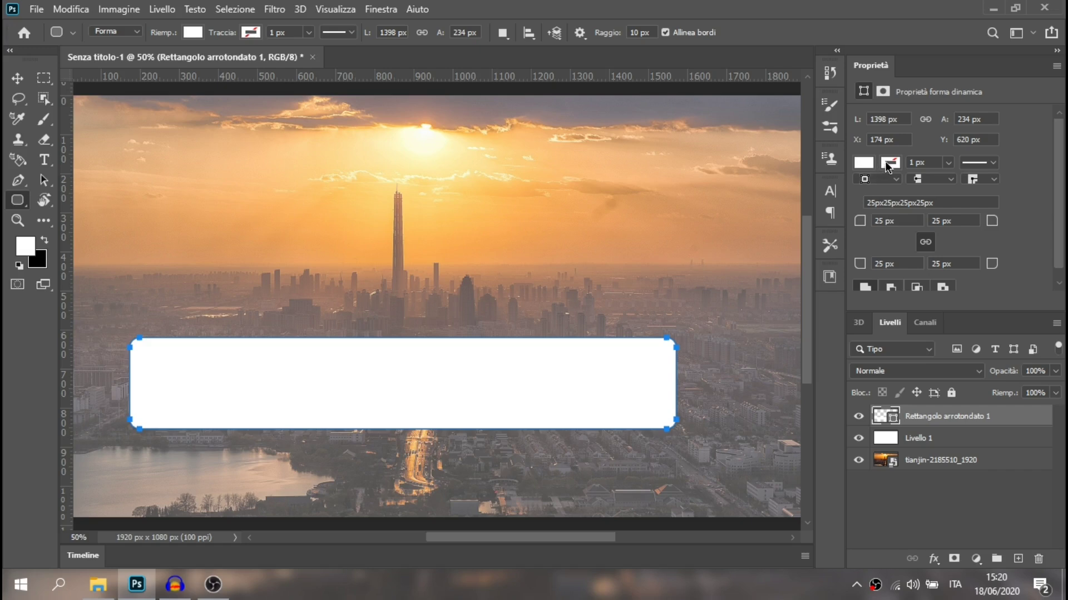
click(874, 164)
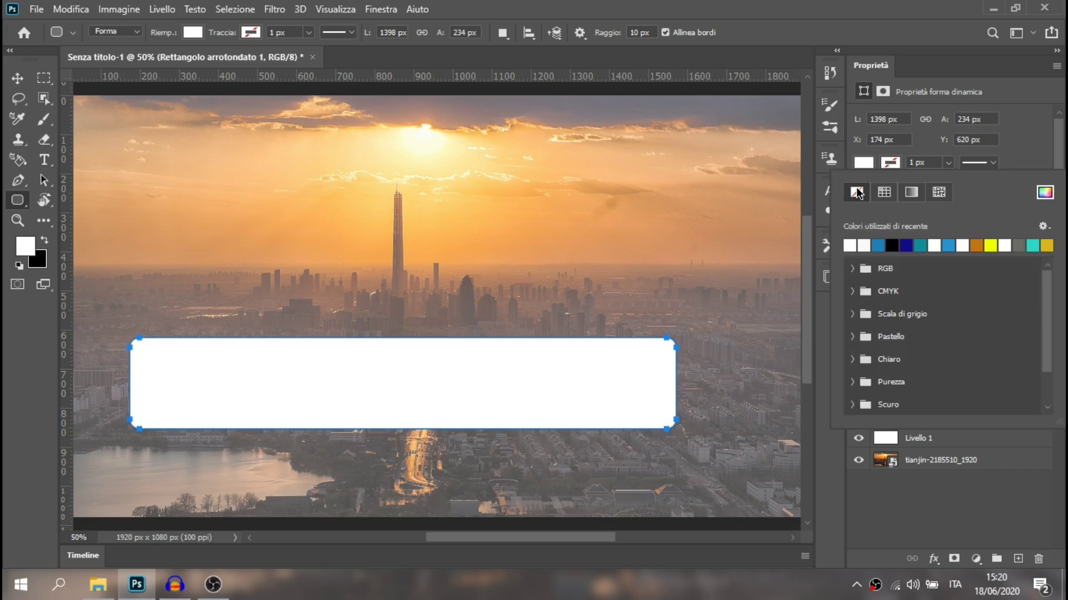
click(1023, 140)
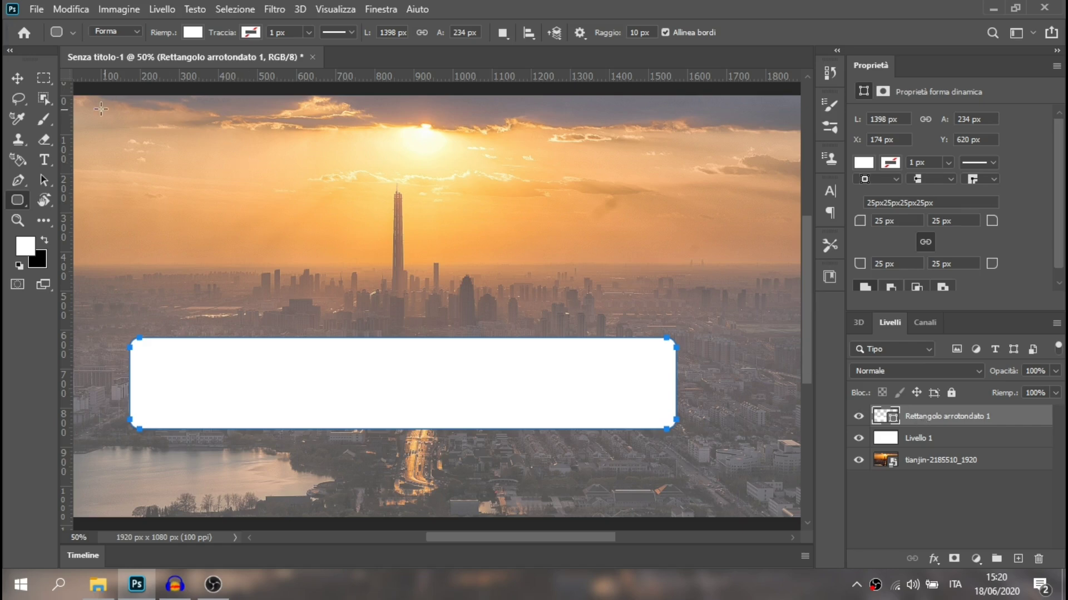
click(18, 79)
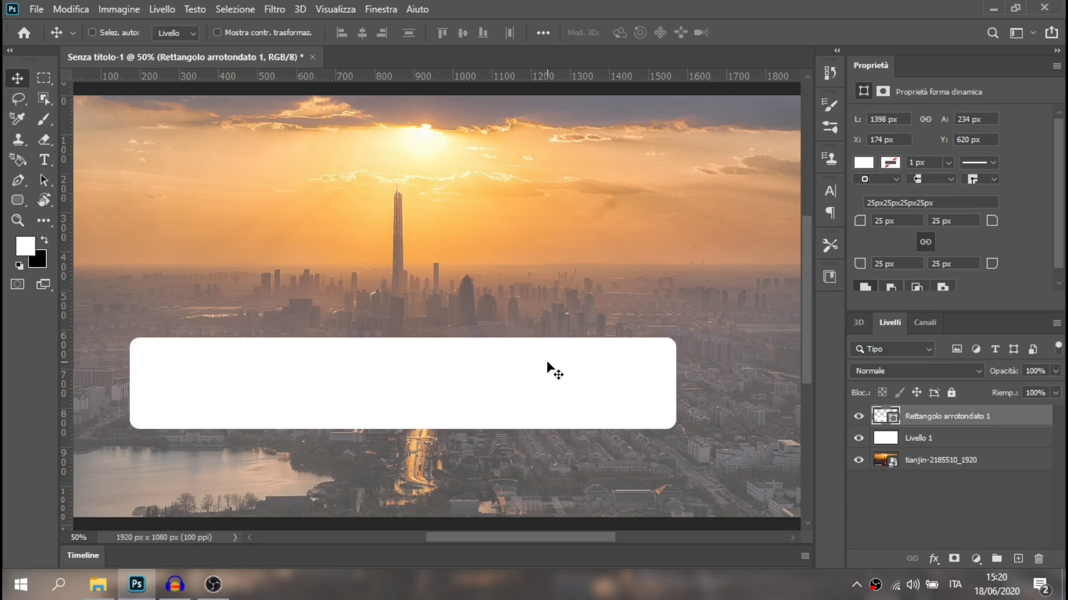
Free-transform the banner to 1458 × 216 px, slightly wider and shorter.
key(ctrl+minus)
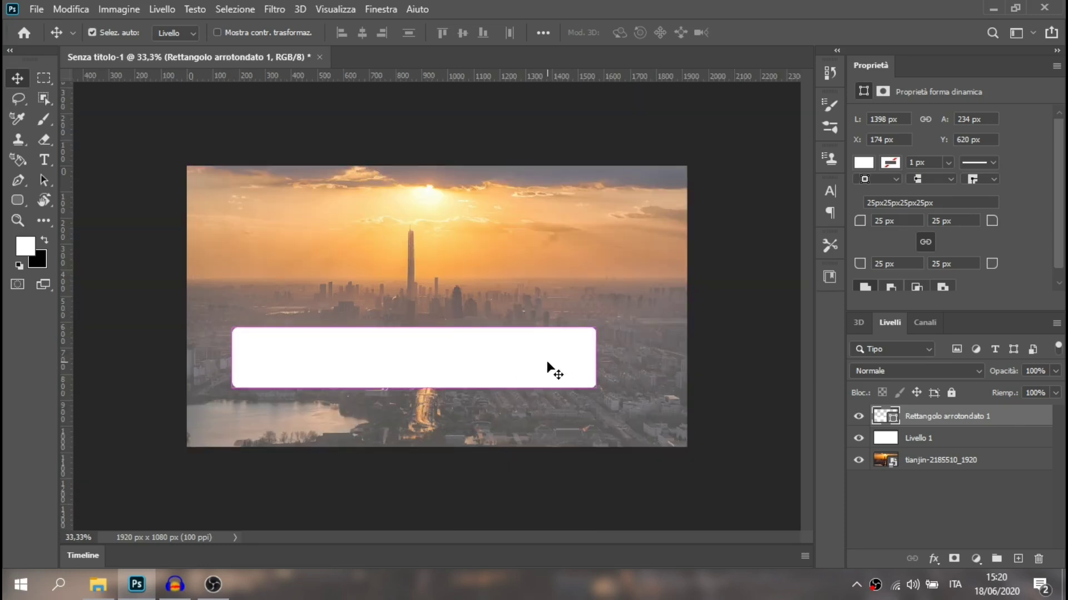
key(ctrl+t)
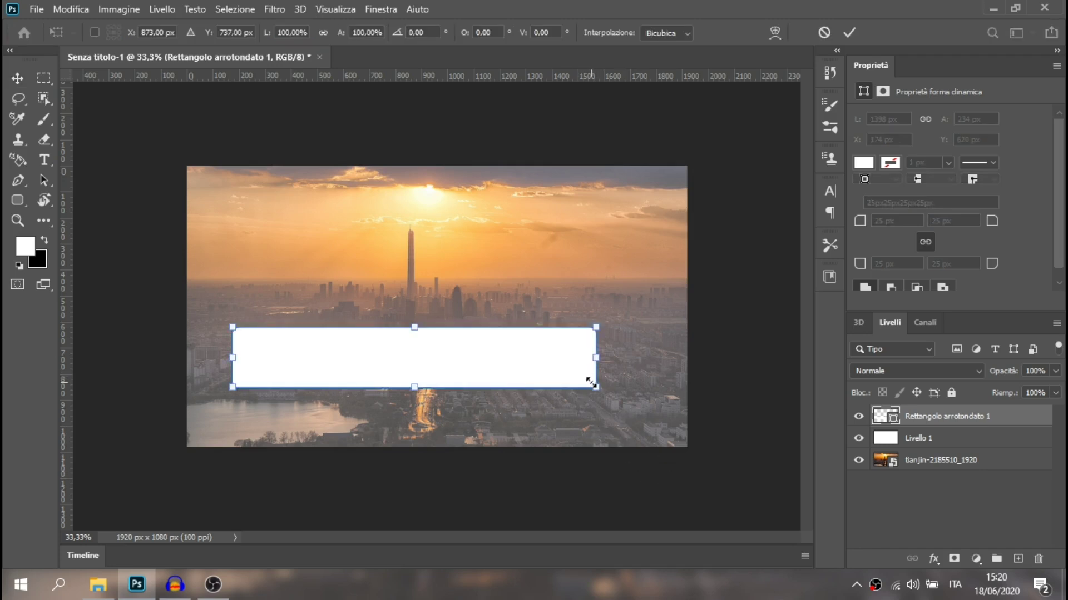
drag(594, 383, 611, 382)
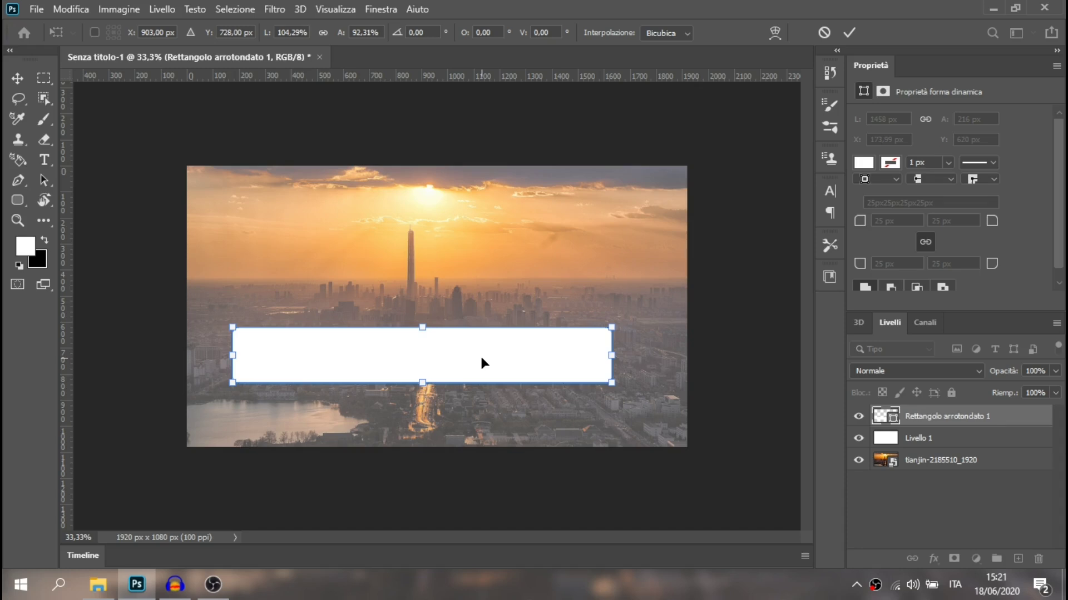
key(Return)
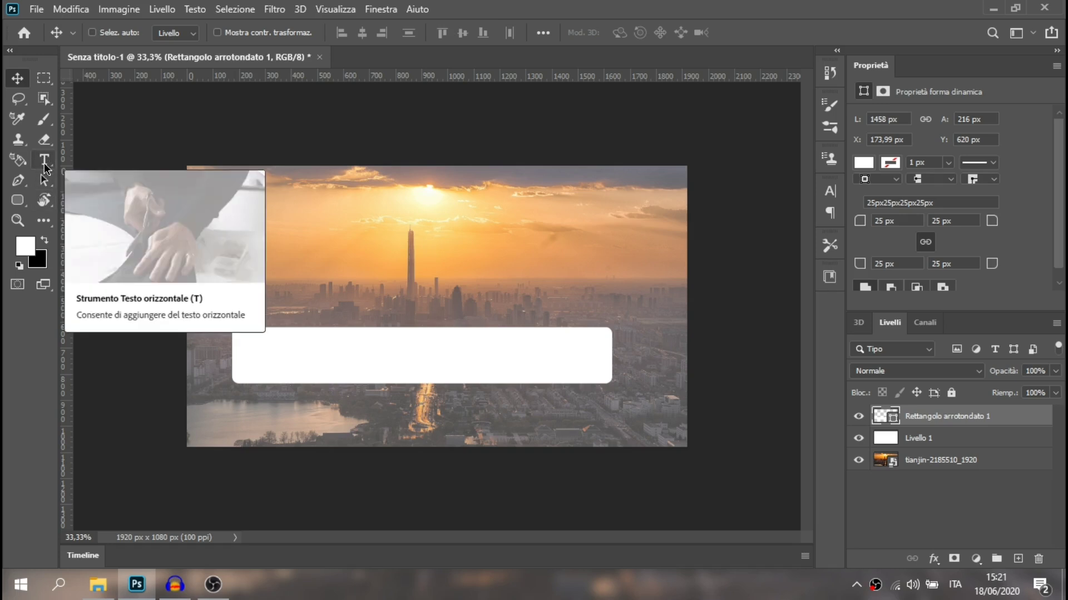
Type 'TUTORIAL EXPRESS' in capitals with the HACKED font as a new text layer.
click(44, 159)
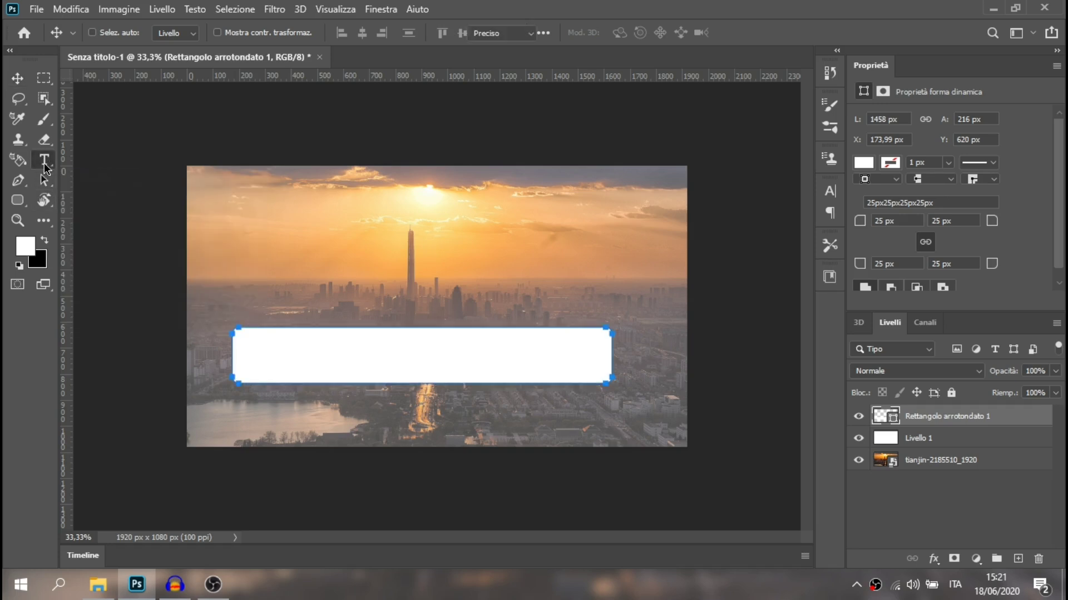
click(272, 233)
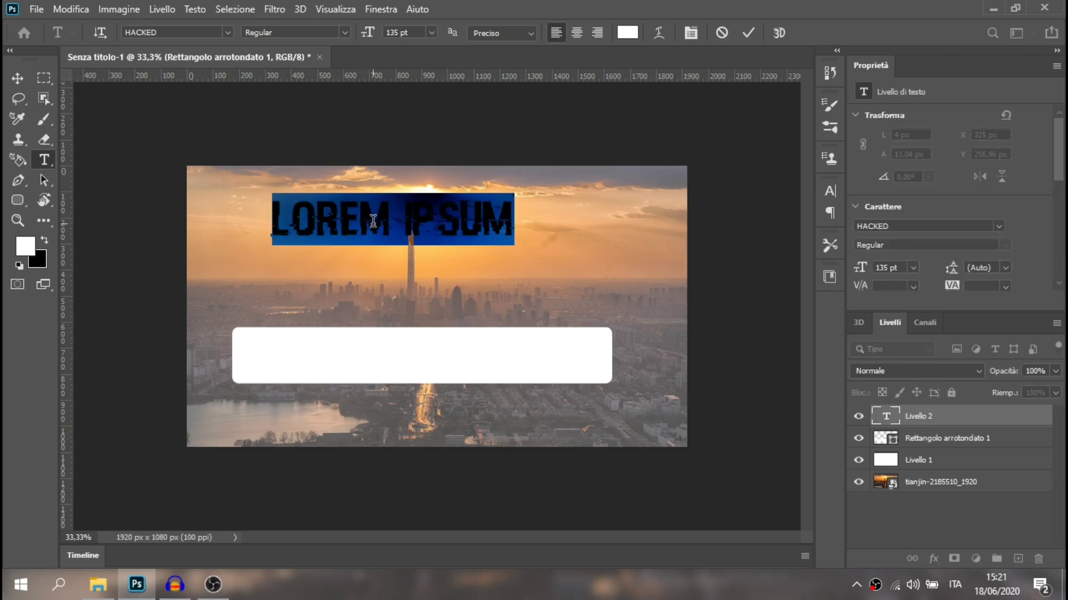
key(BackSpace)
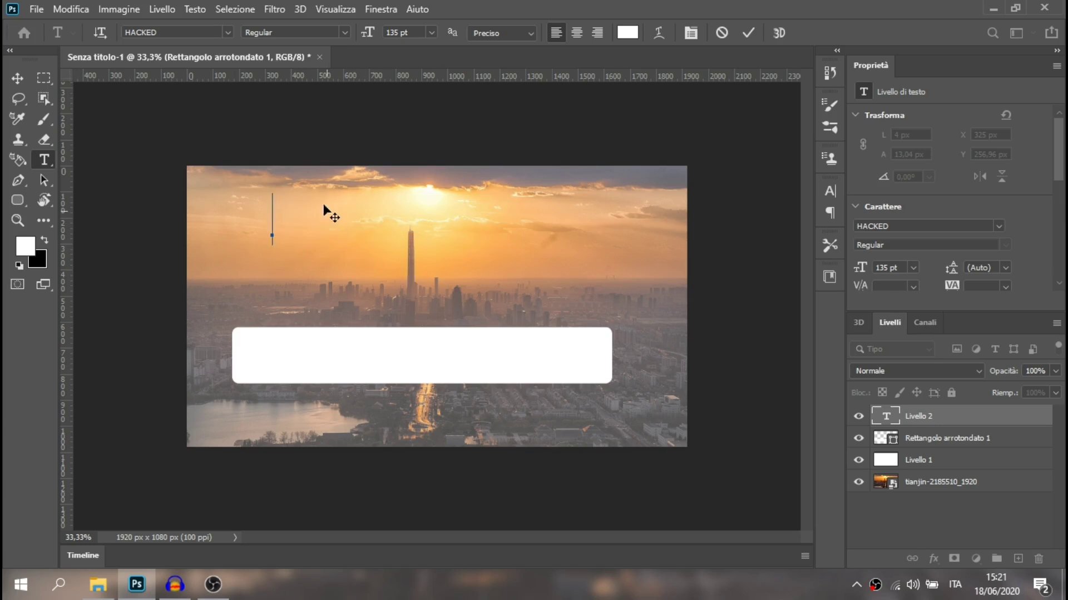
click(226, 32)
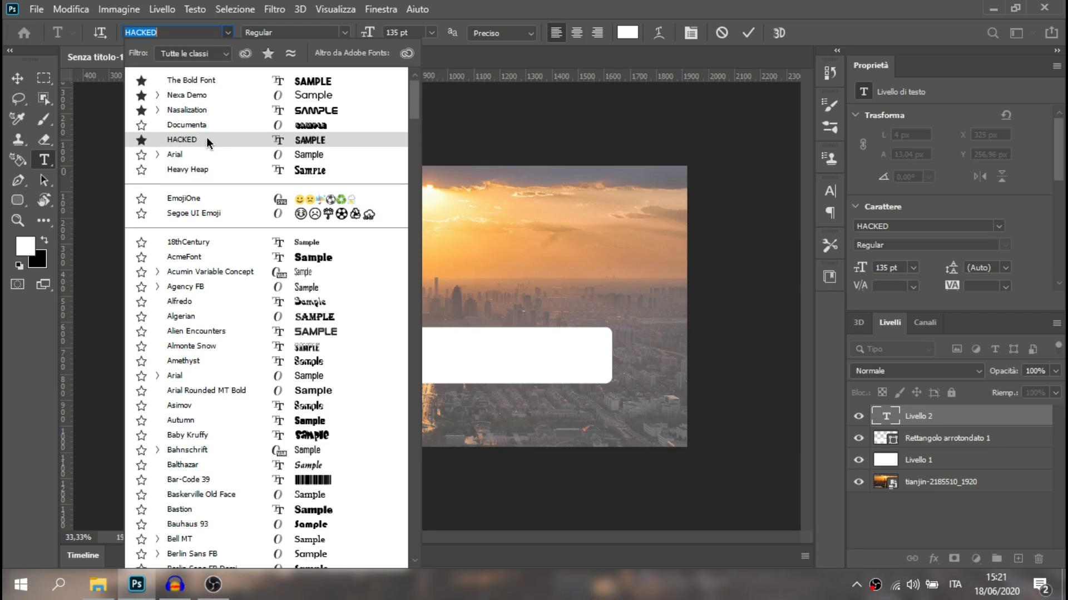
click(205, 140)
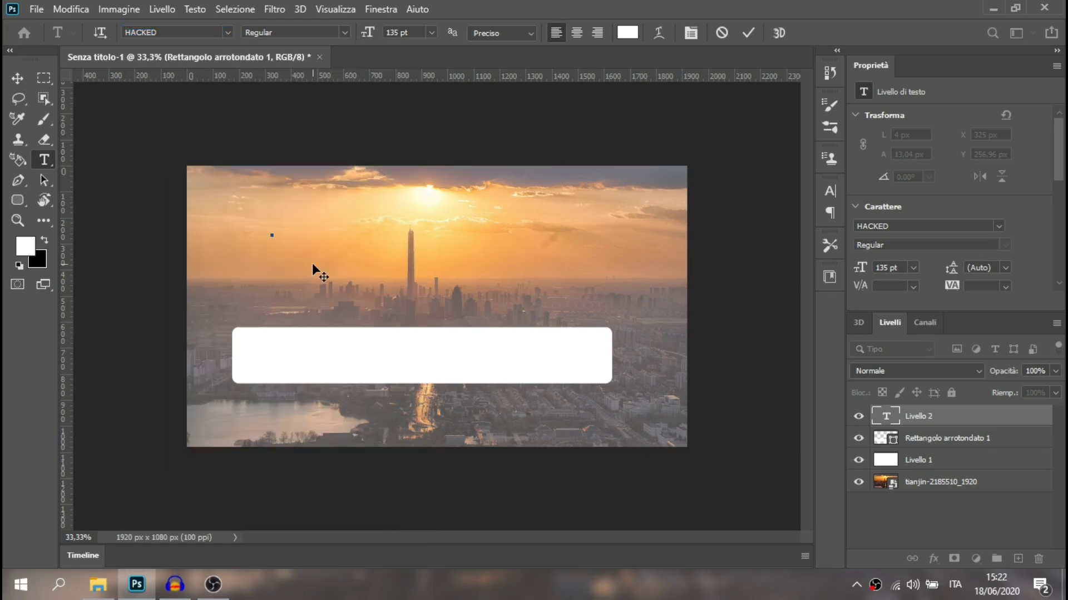
key(Caps_Lock)
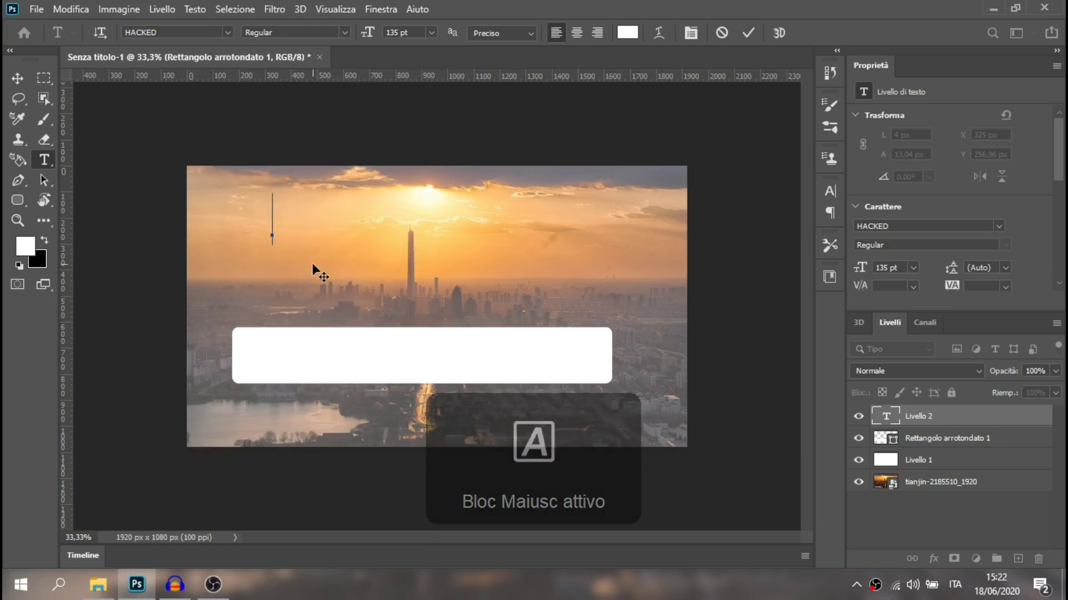
text(TU)
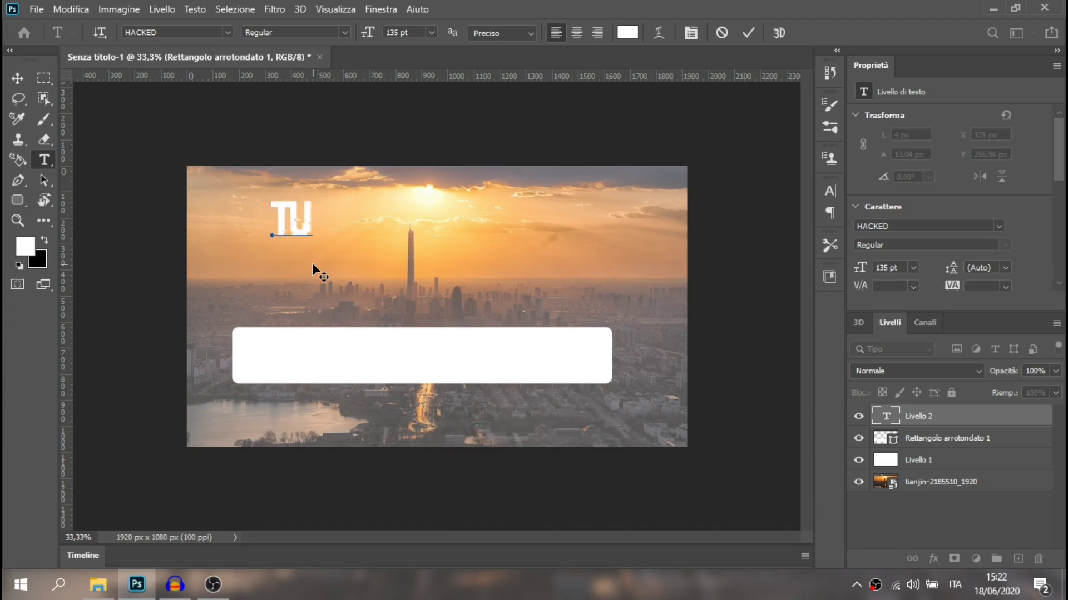
text(TORIAL)
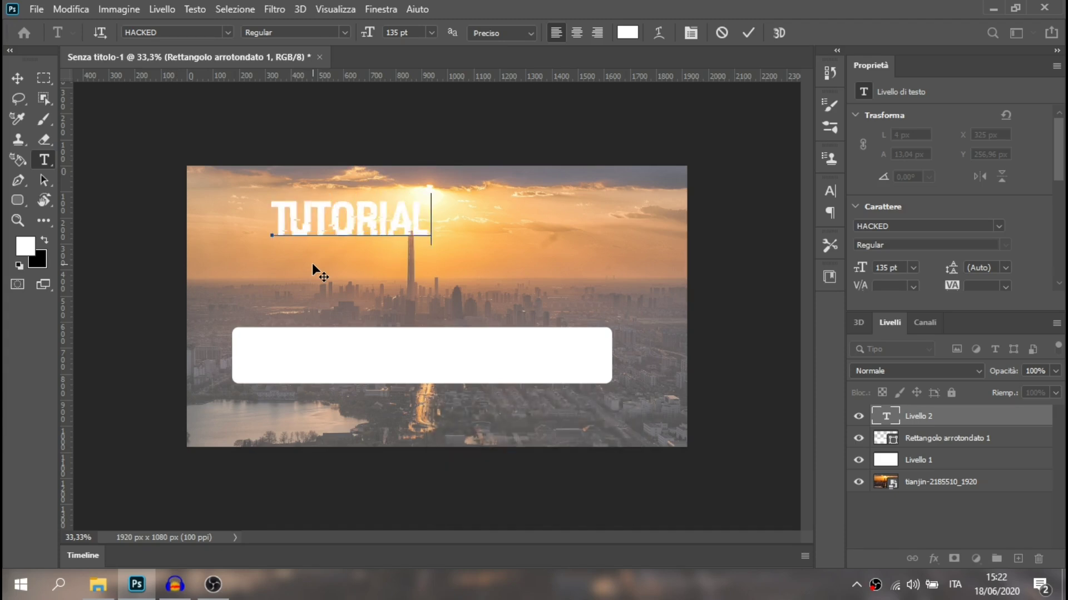
text( EXPRESS)
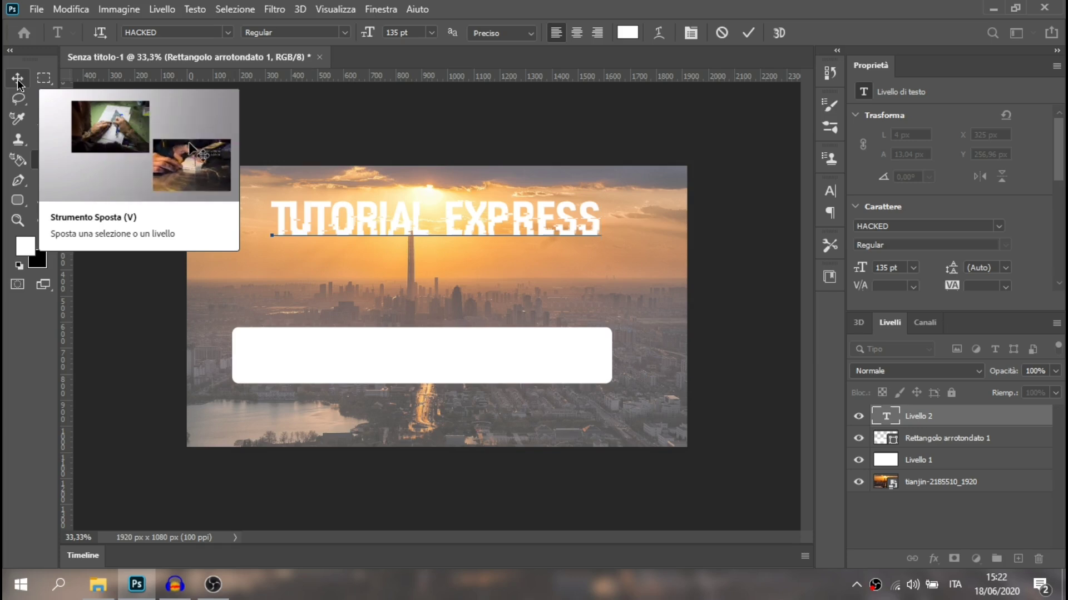
click(18, 80)
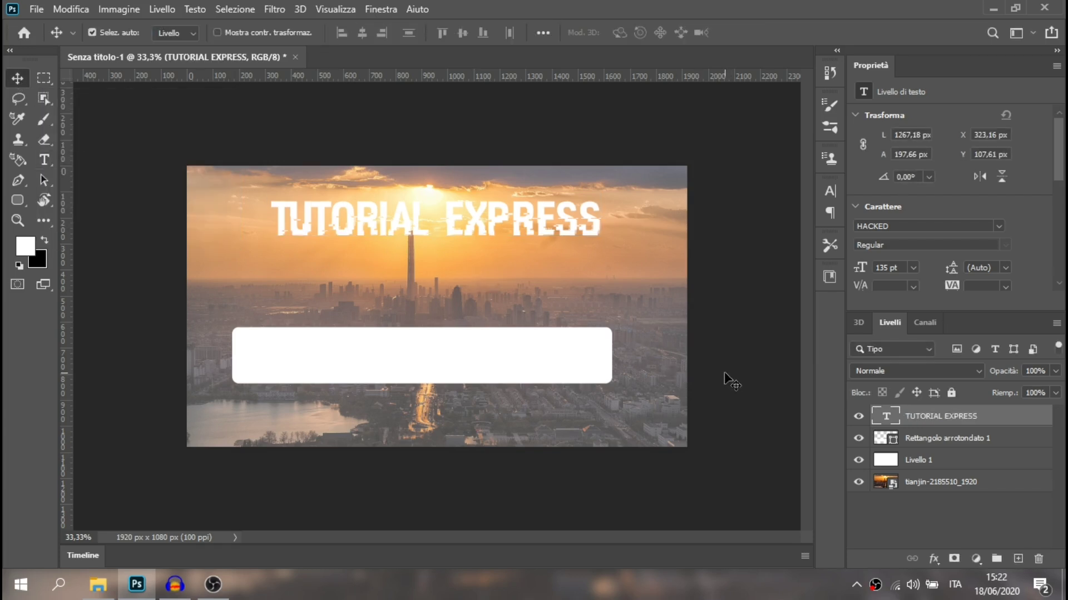
Move the text down onto the banner, then select both text and rectangle layers.
key(ctrl+t)
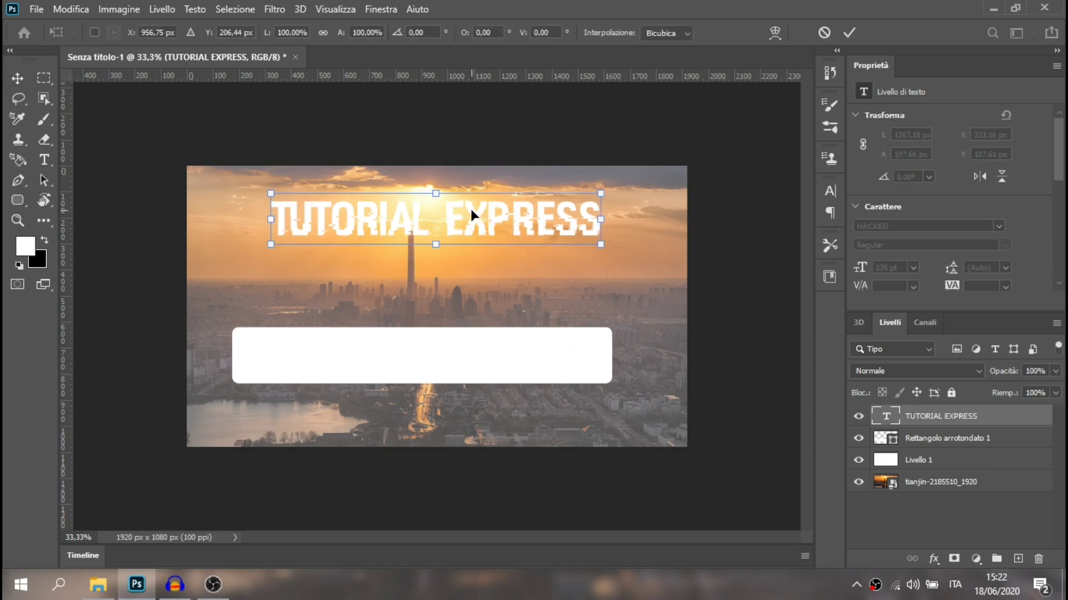
drag(471, 214, 457, 351)
key(Return)
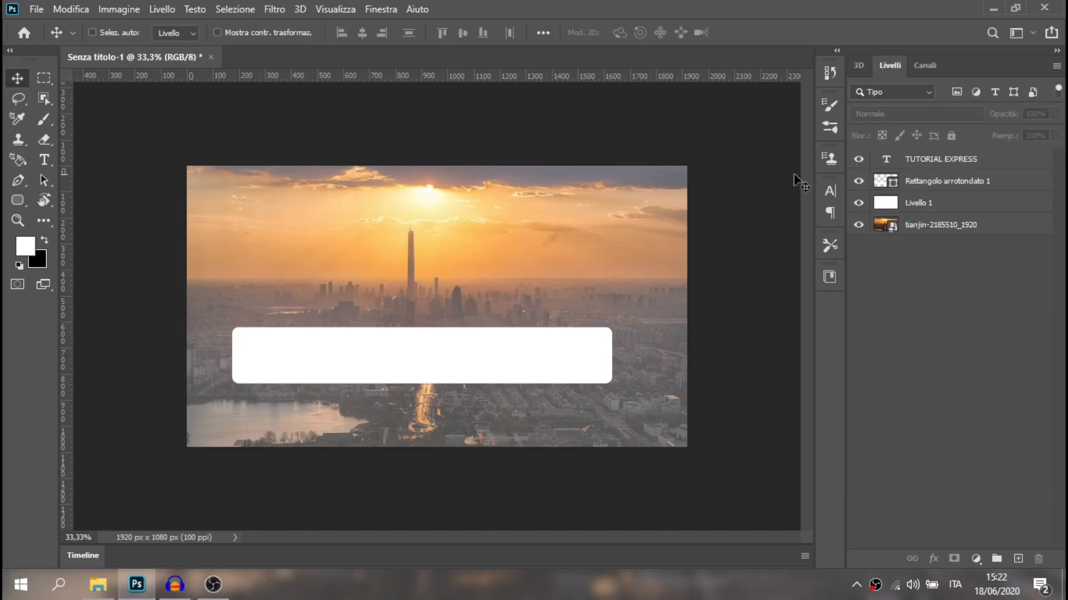
key(ctrl)
click(929, 161)
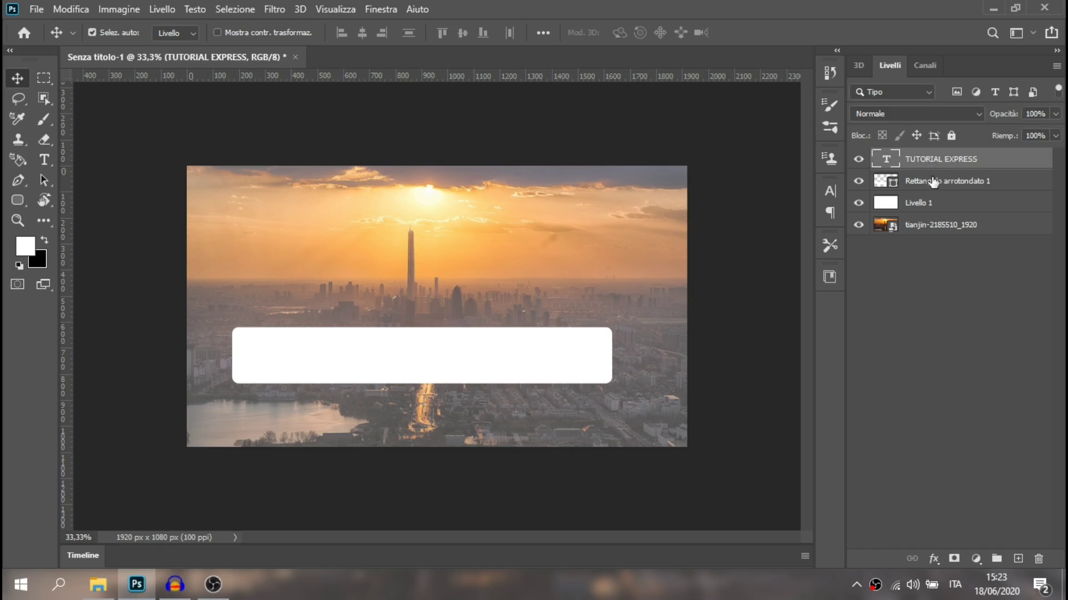
ctrl+click(933, 181)
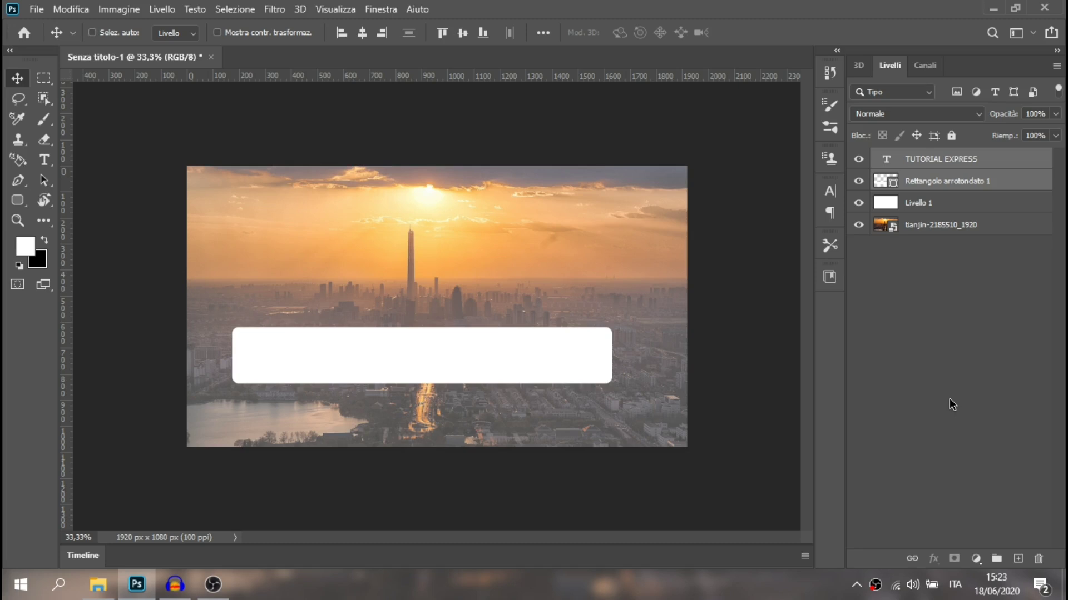
Group the text and rectangle into Gruppo 1, then expand it and select the TUTORIAL EXPRESS layer.
click(995, 559)
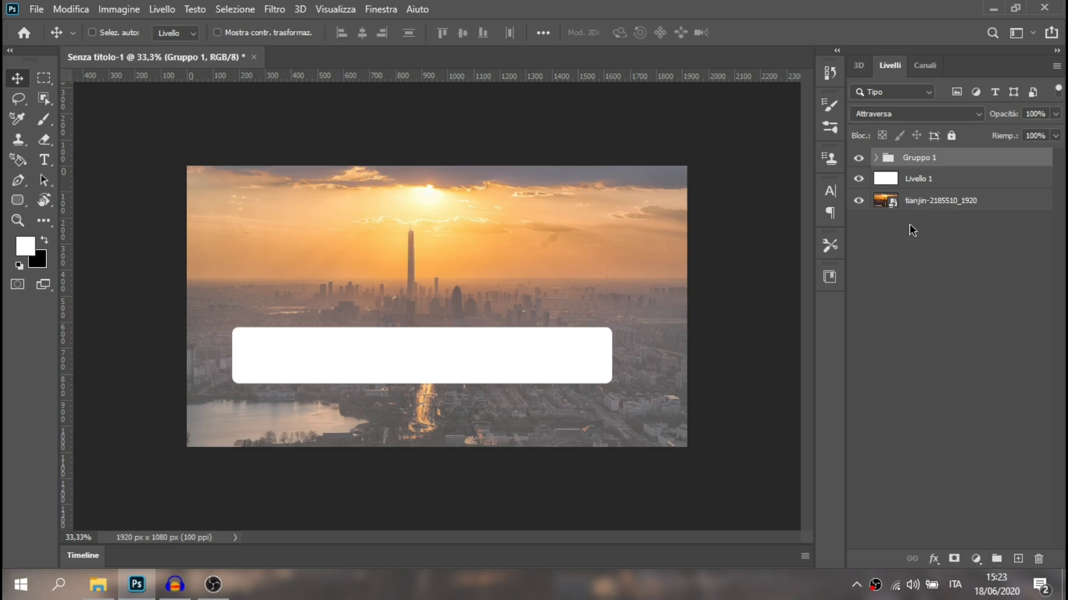
click(877, 157)
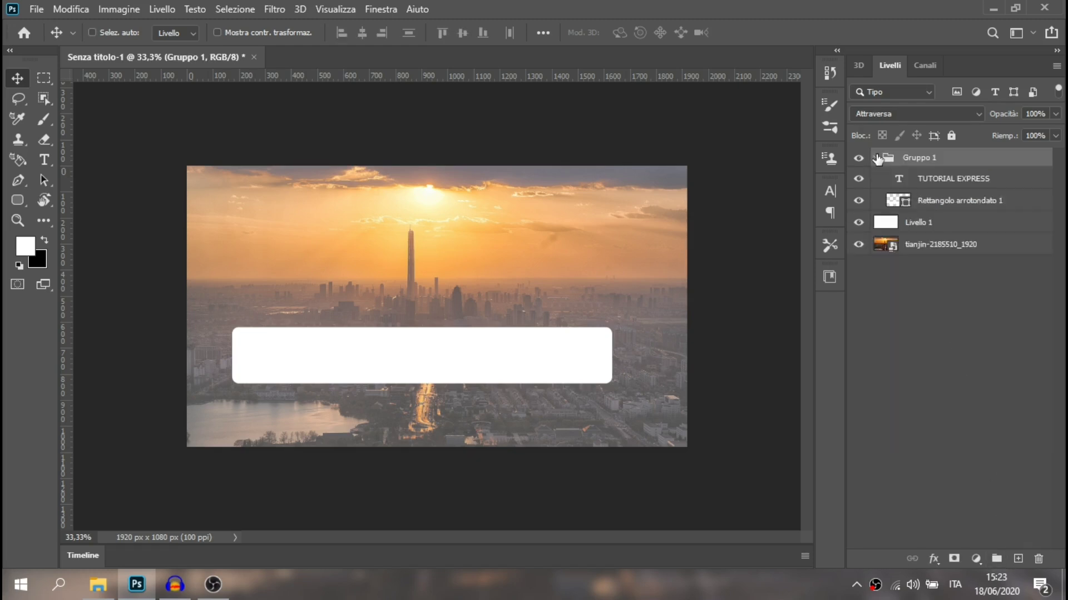
click(945, 183)
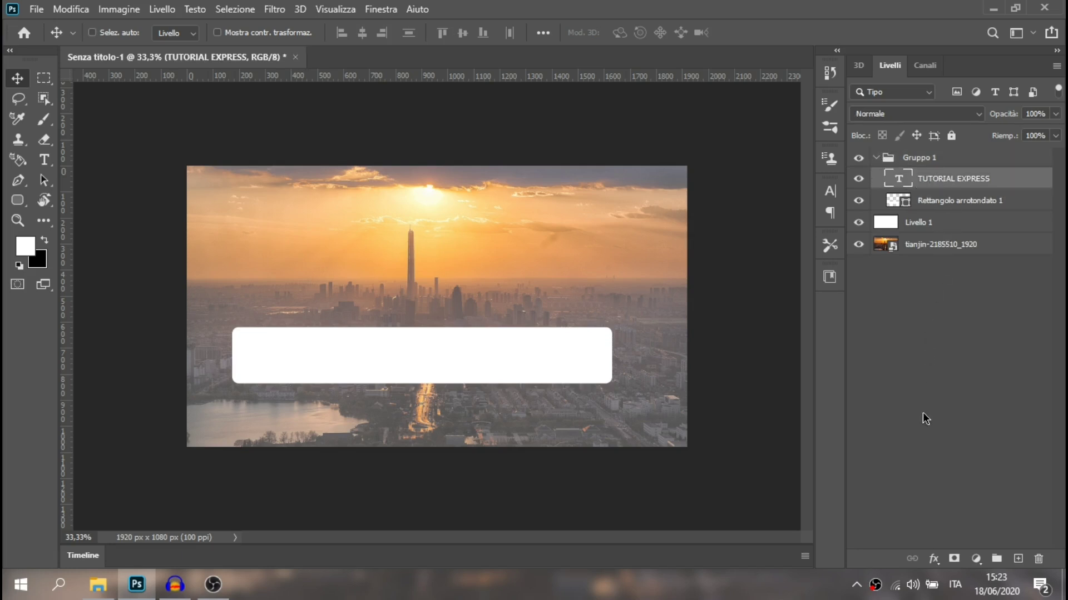
click(934, 559)
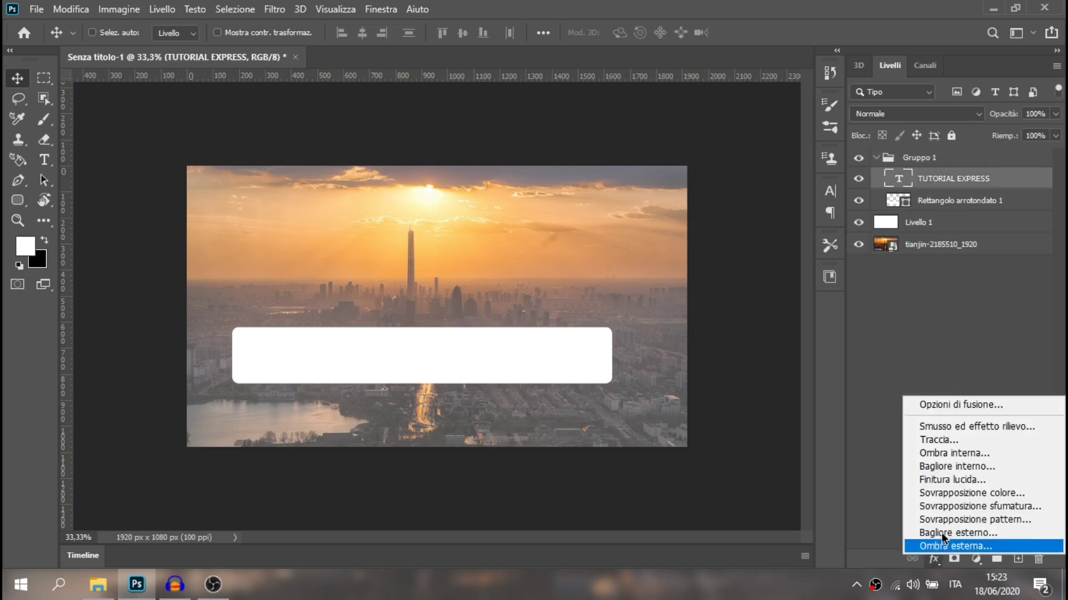
Give the TUTORIAL EXPRESS text layer Shallow (Bassa) knockout and 0% fill opacity in Blending Options.
click(964, 404)
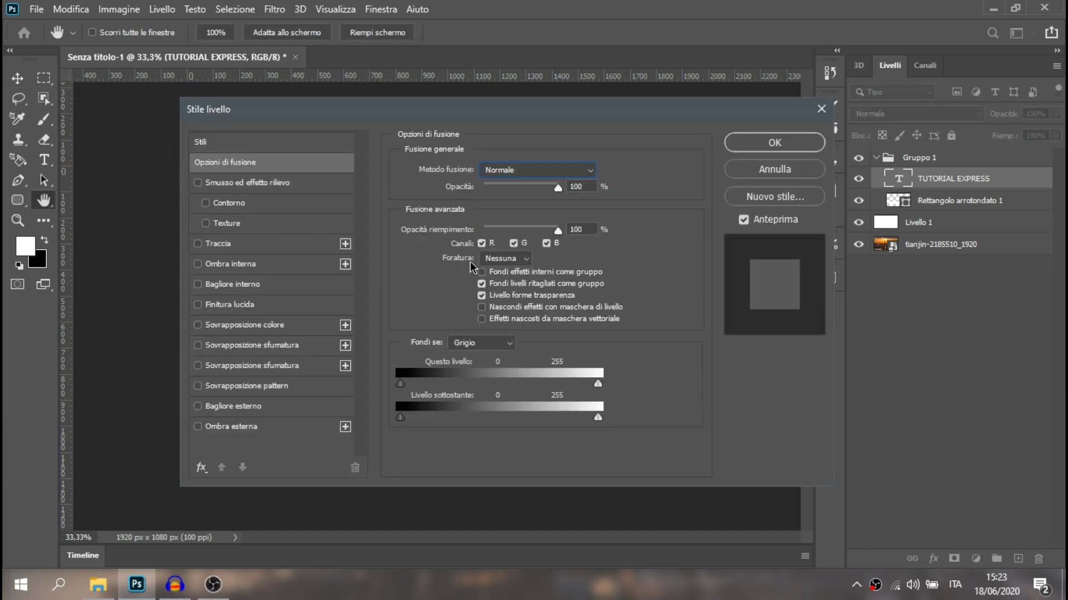
click(500, 258)
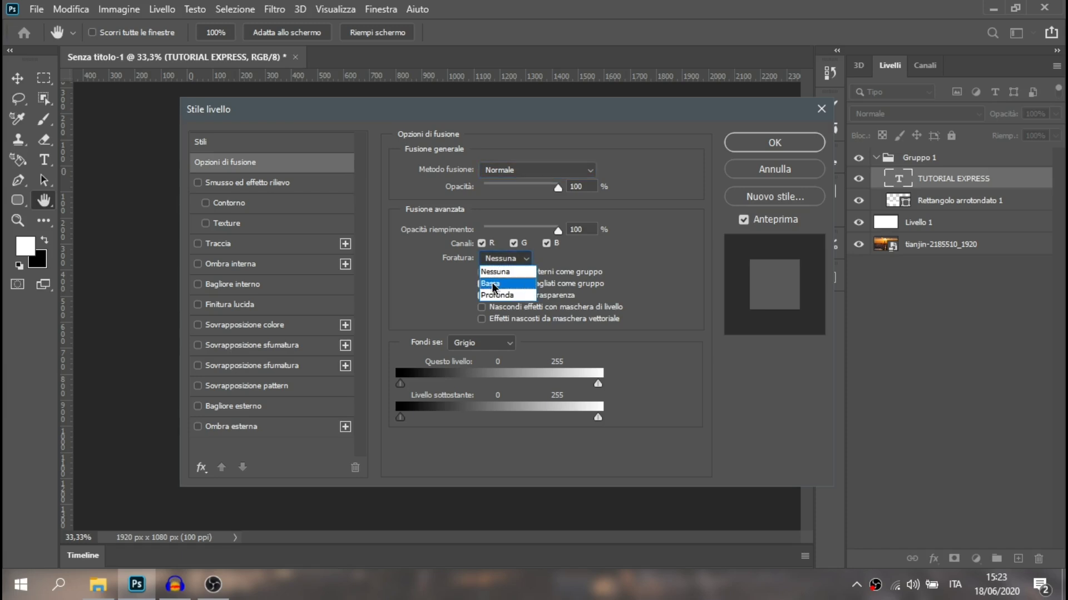
click(494, 279)
drag(885, 313, 765, 306)
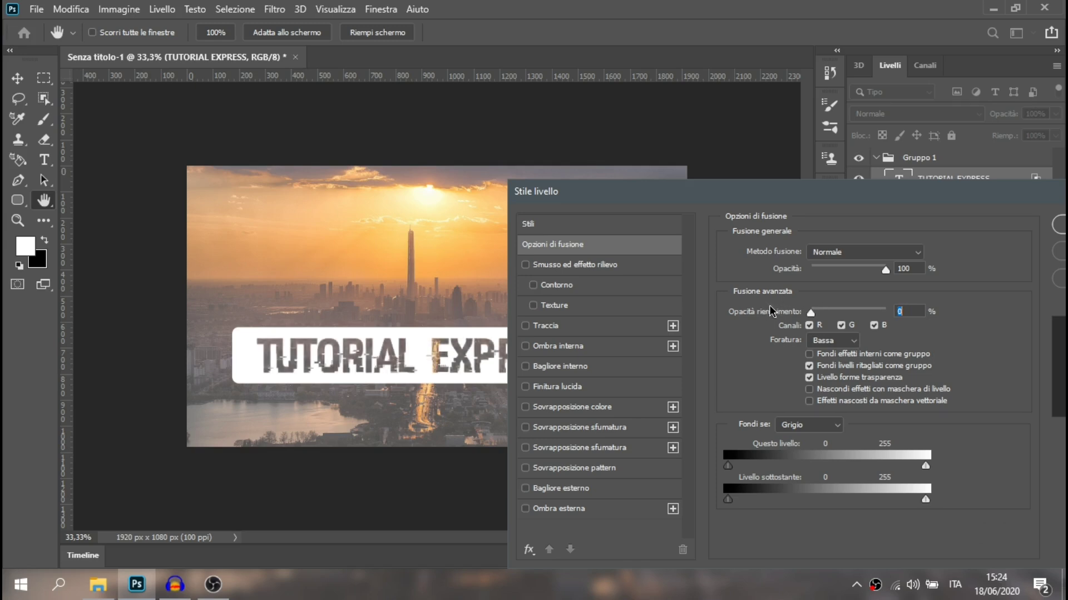
mouse_move(766, 306)
mouse_down()
mouse_move(819, 318)
mouse_move(804, 314)
mouse_up()
key(Return)
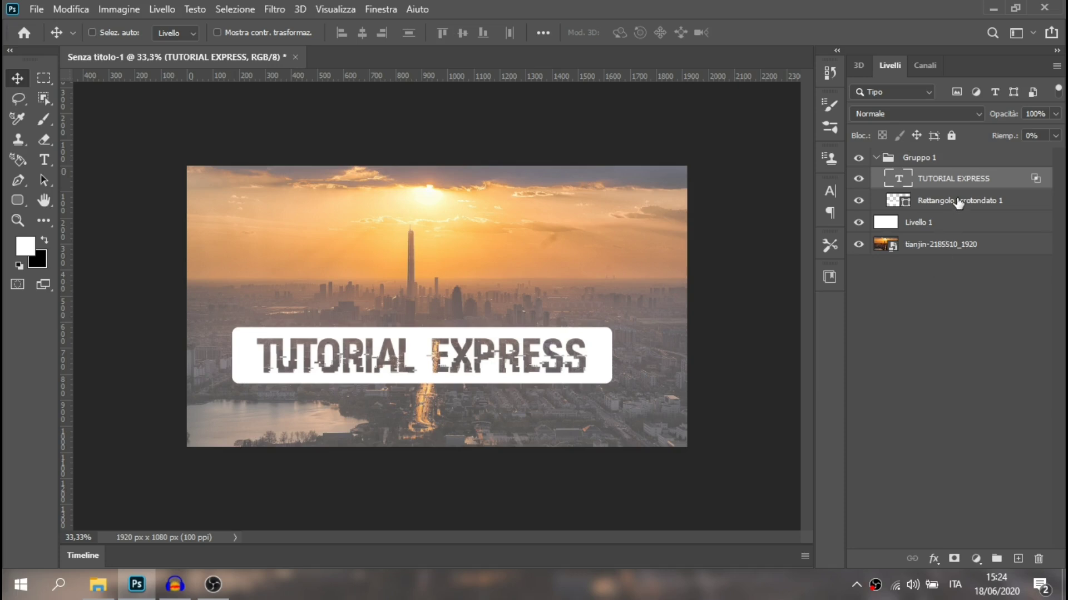
Set the Rettangolo arrotondato 1 banner layer's opacity to 70%.
click(957, 201)
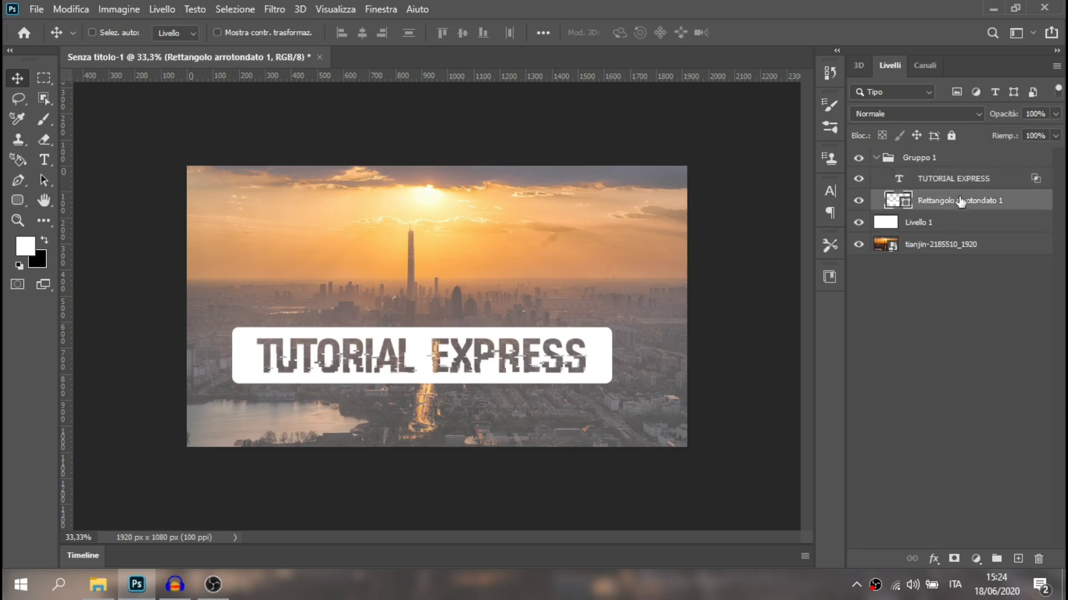
click(1055, 115)
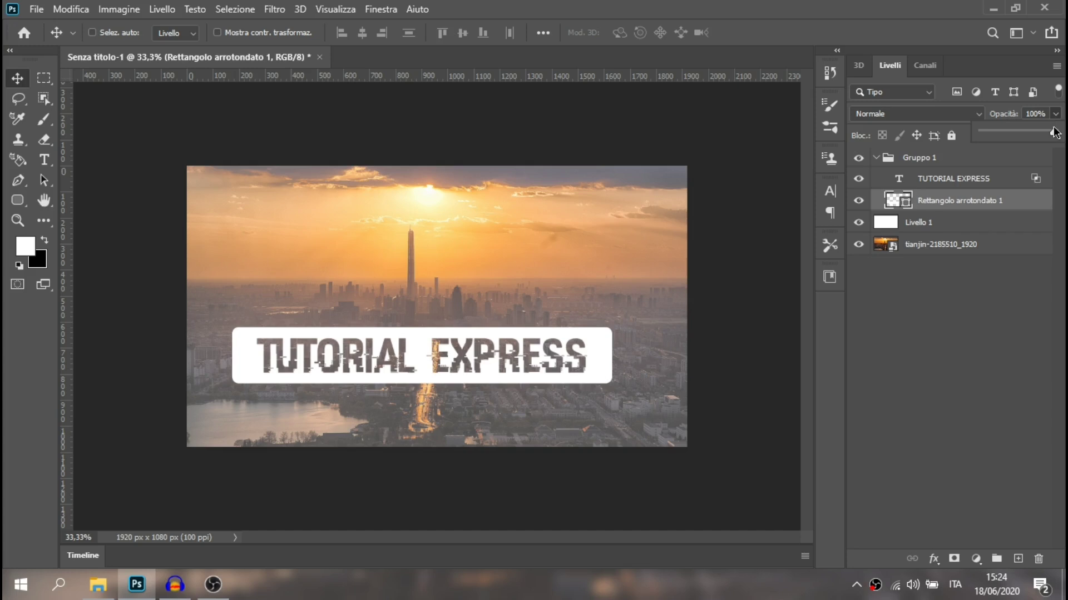
click(1054, 132)
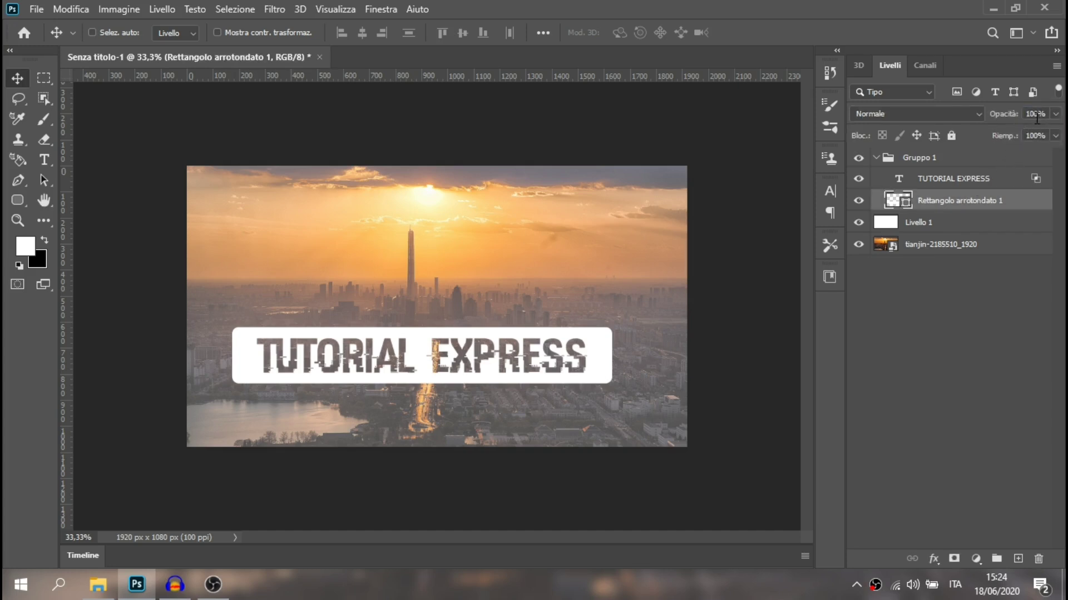
text(0)
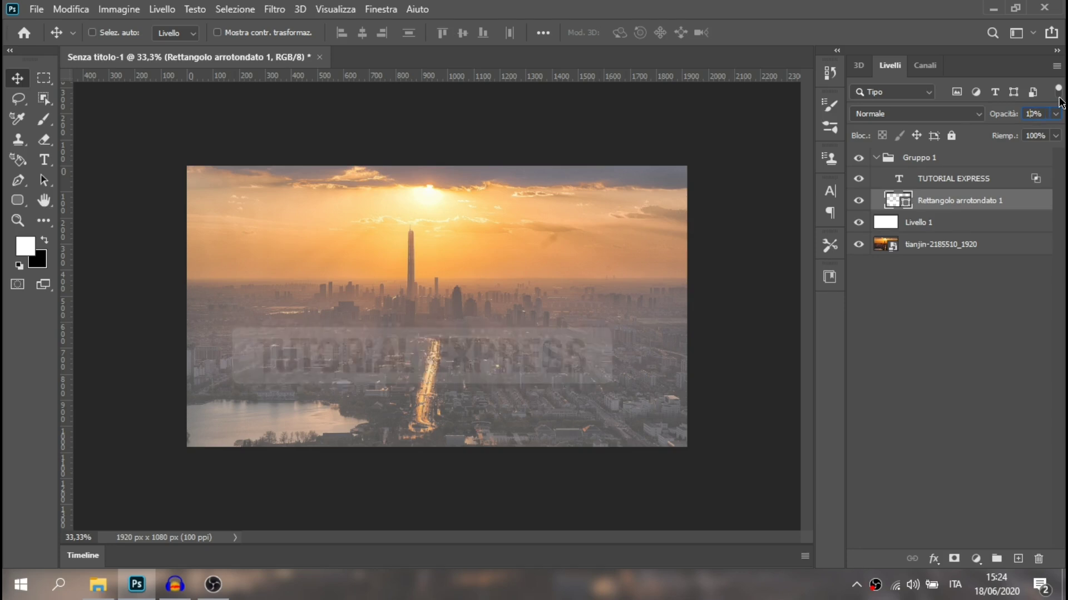
text(7)
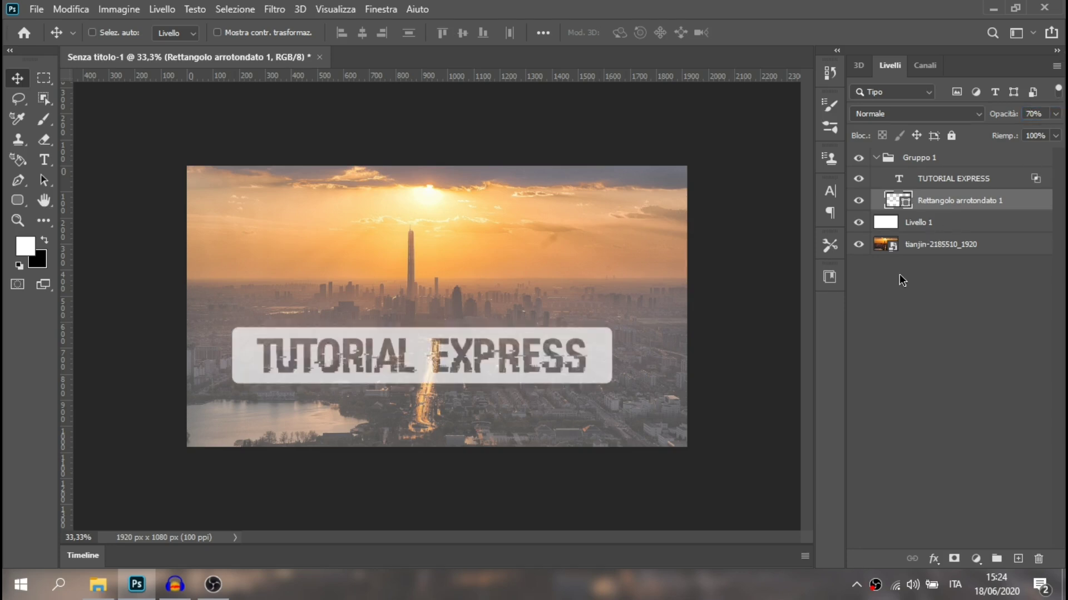
Narrow the white banner by pulling its left and right edges slightly inward with Free Transform.
key(ctrl+t)
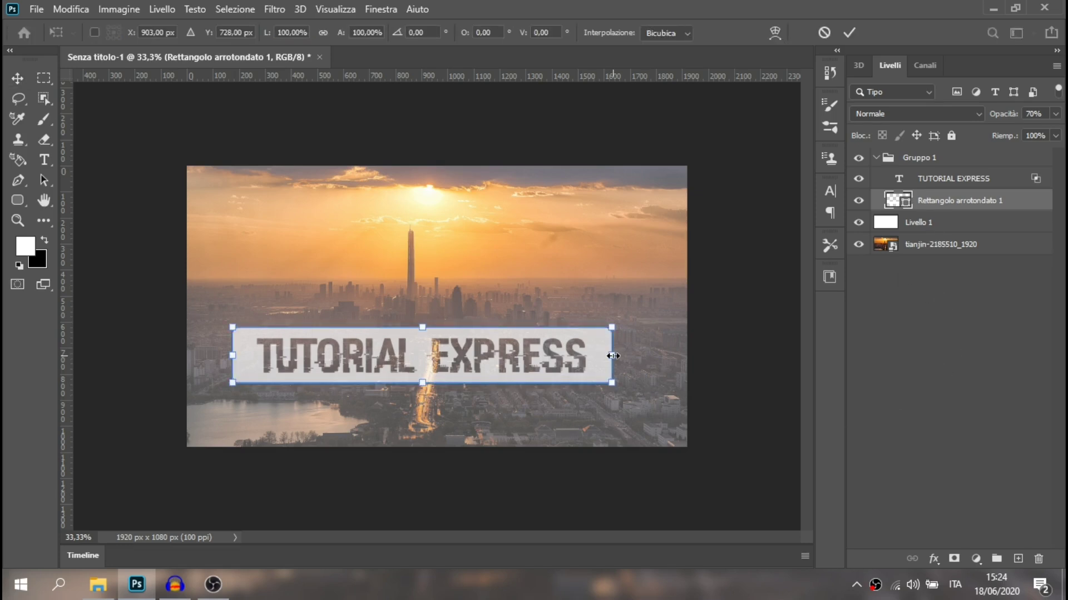
drag(612, 355, 592, 359)
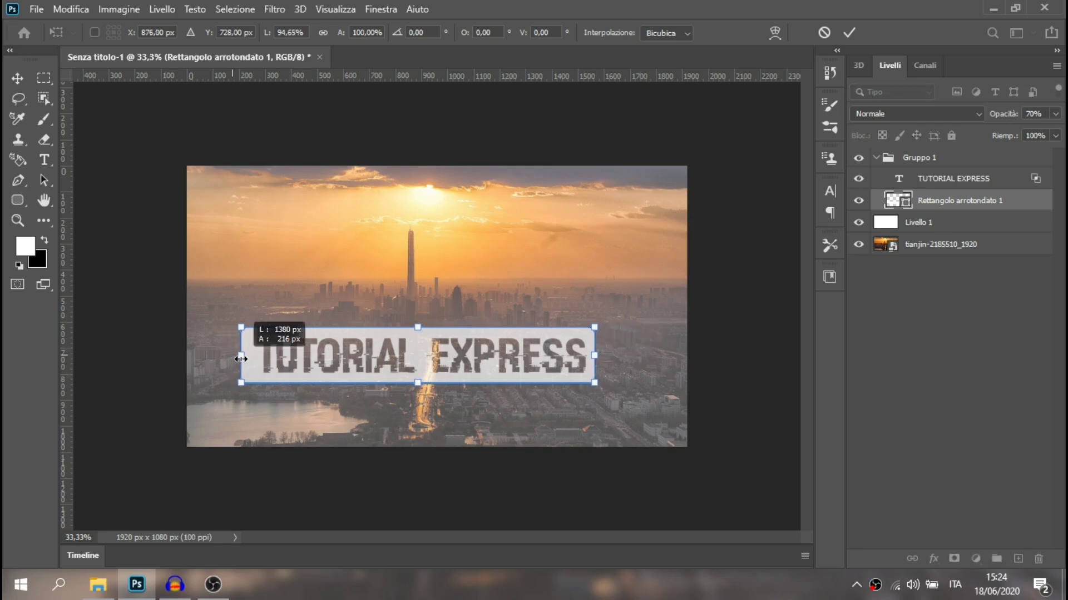
drag(232, 355, 247, 362)
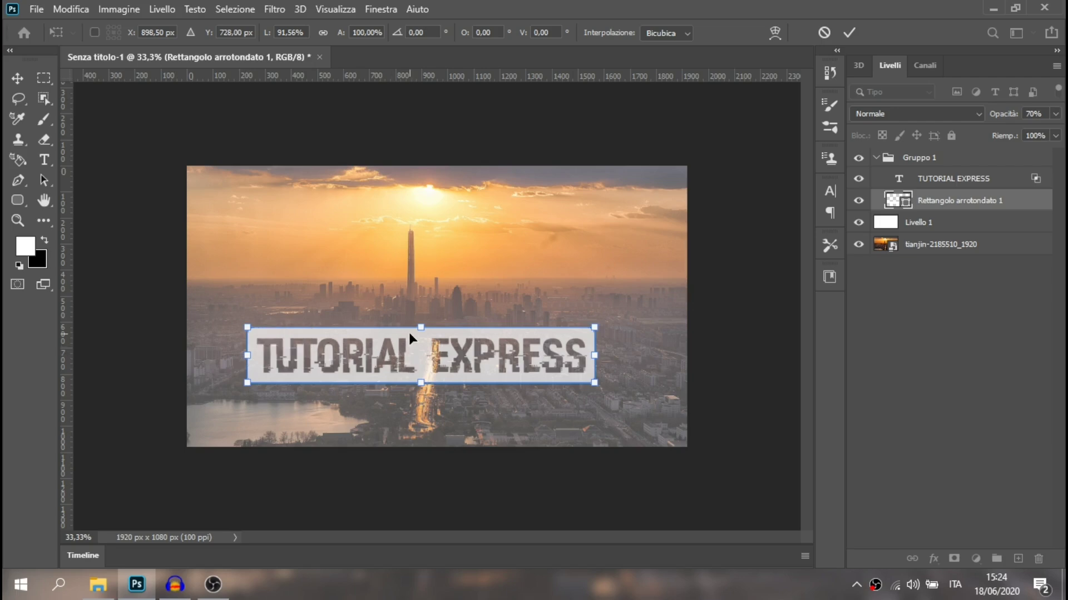
Commit the narrowed banner, zoom in on the knocked-out letters, then zoom back out.
key(Return)
key(ctrl+plus)
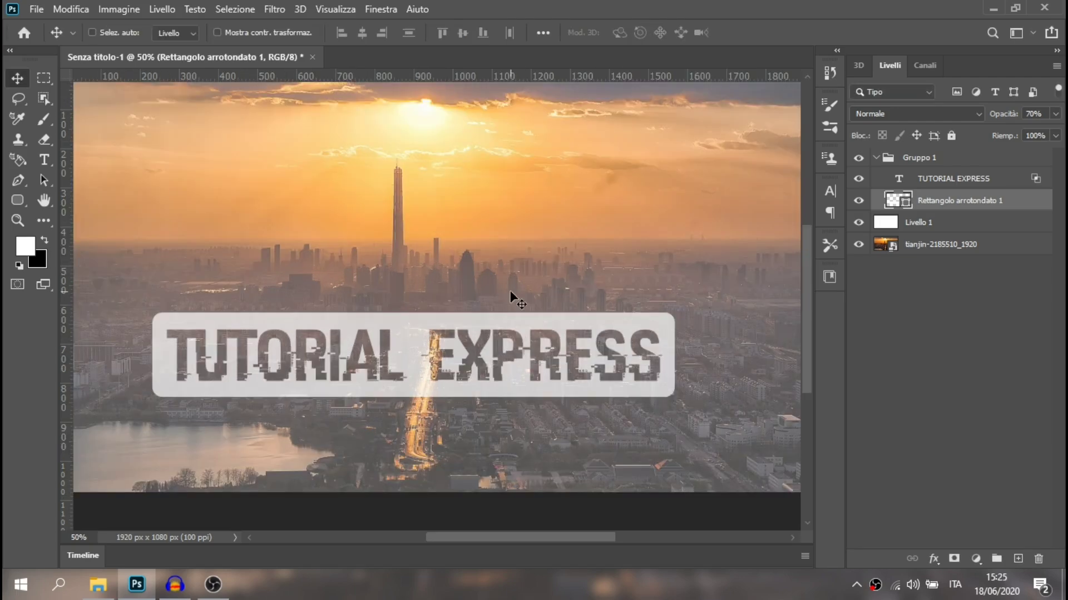
key(ctrl+plus)
key(ctrl+plus)
key(ctrl+plus)
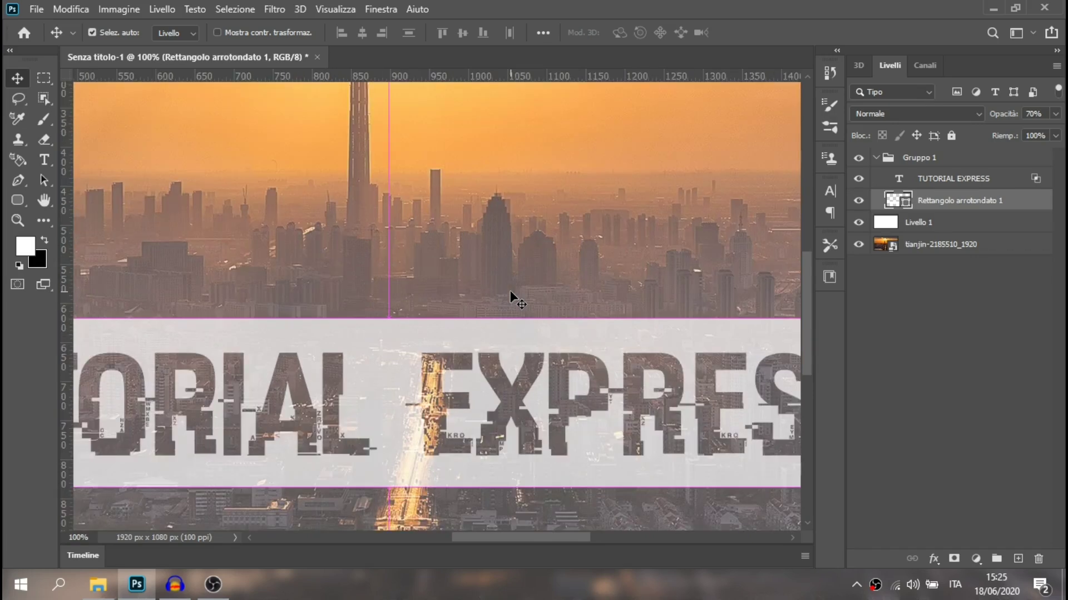
scroll(417, 357, down, 3)
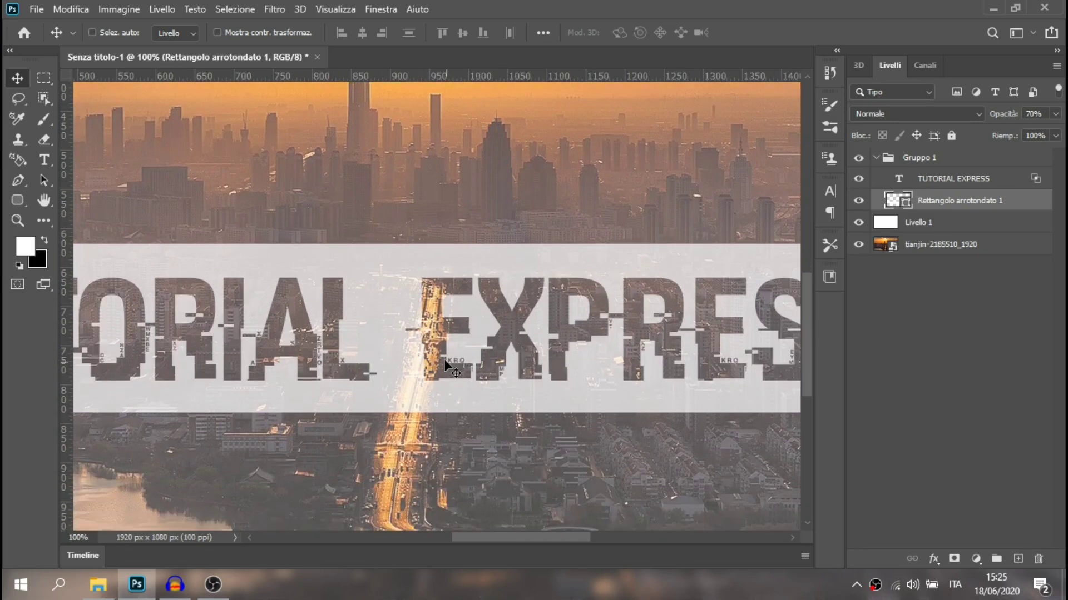
key(ctrl+minus)
key(ctrl+minus)
key(ctrl+minus)
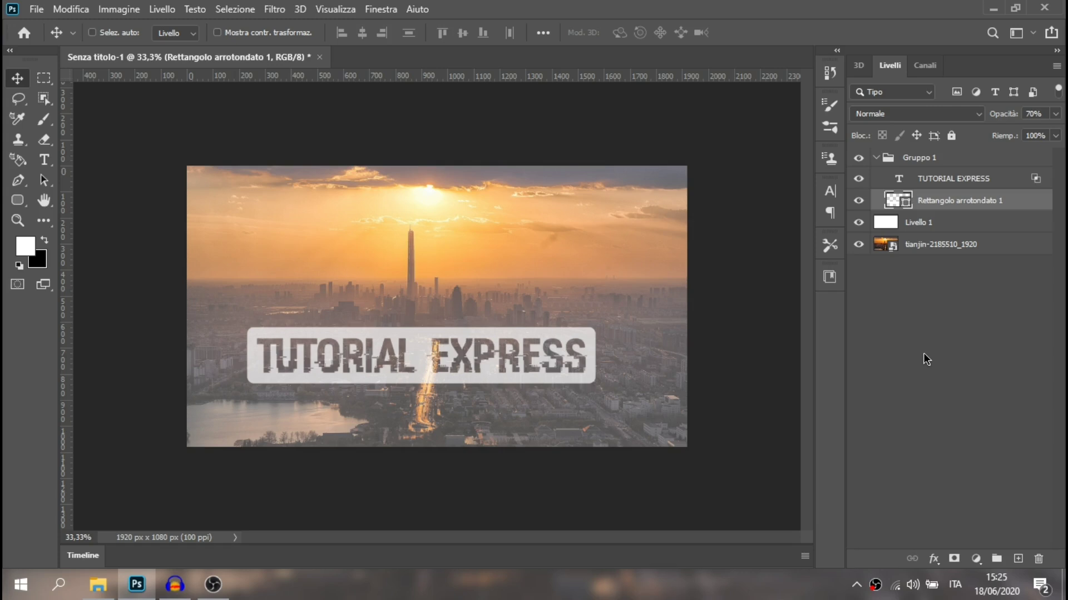
key(ctrl)
Bring up Salva con nome, keep PSD format, start a new file name, then cancel without saving.
key(ctrl+s)
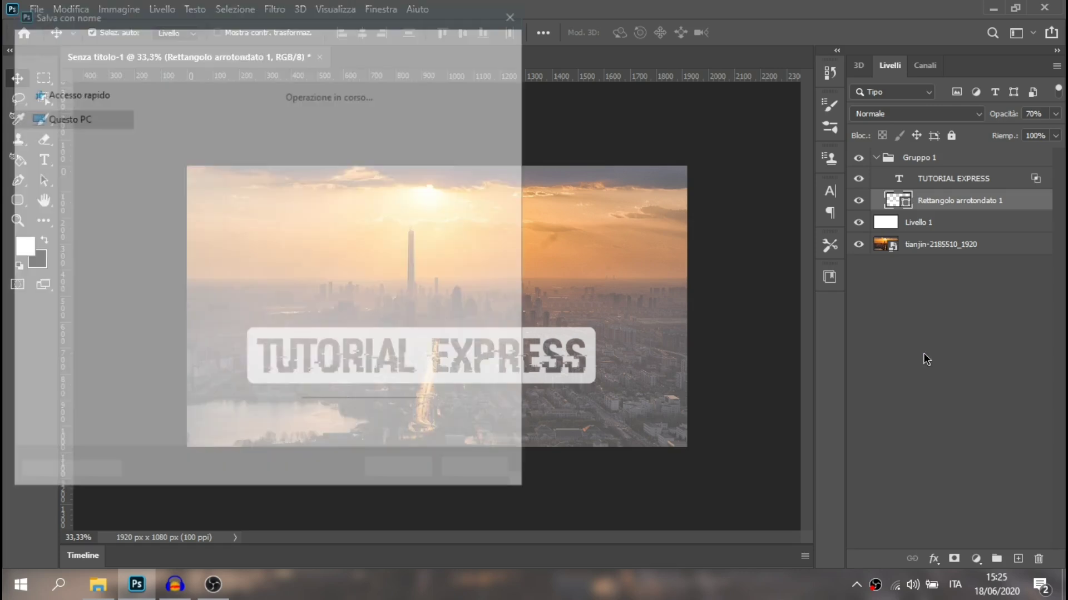
click(517, 13)
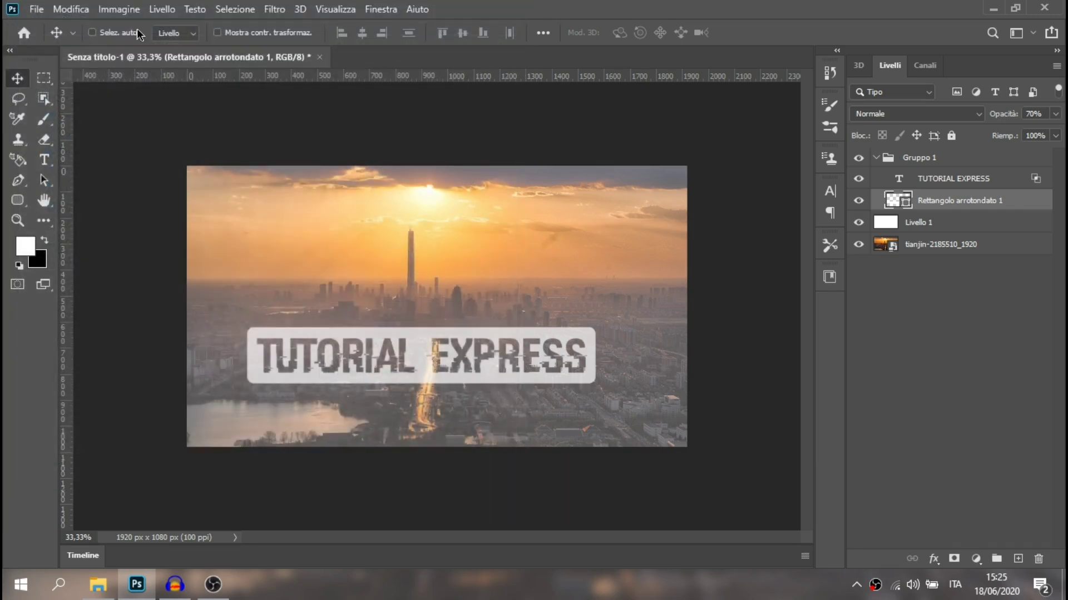
click(36, 9)
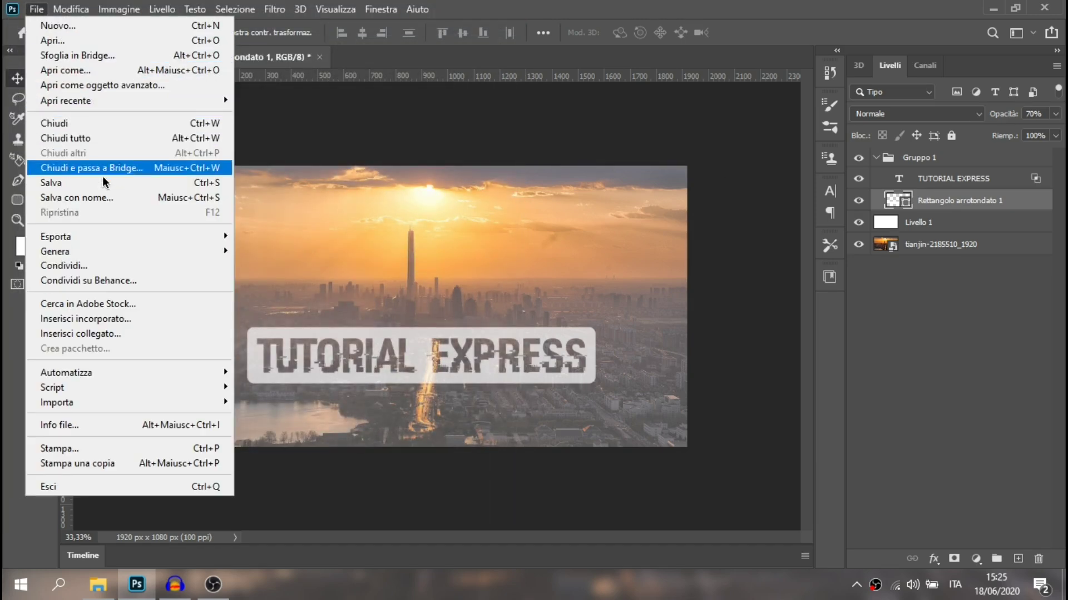
click(170, 198)
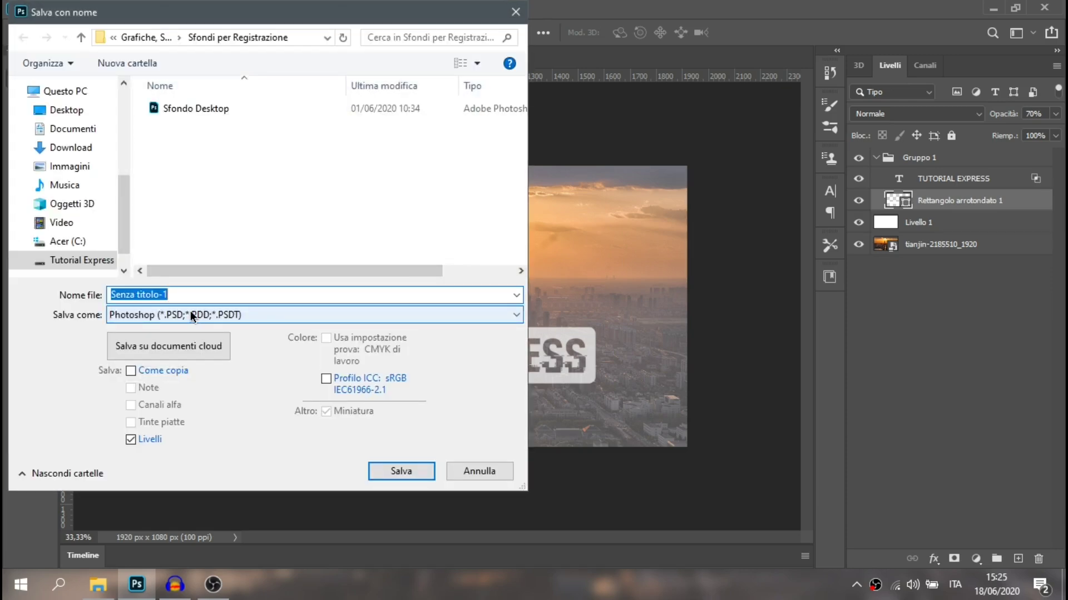
click(191, 316)
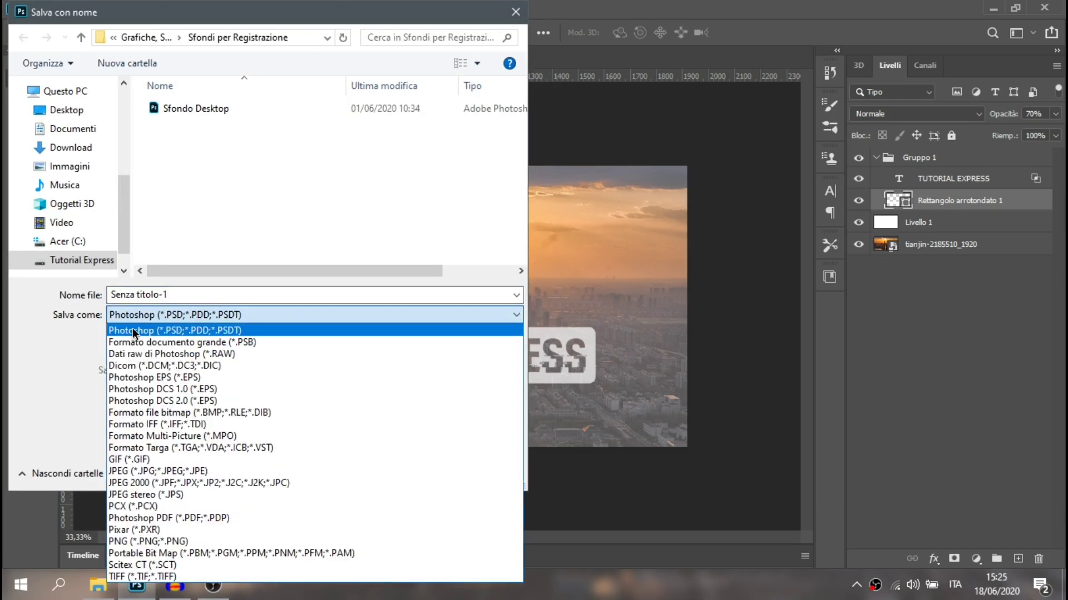
click(134, 331)
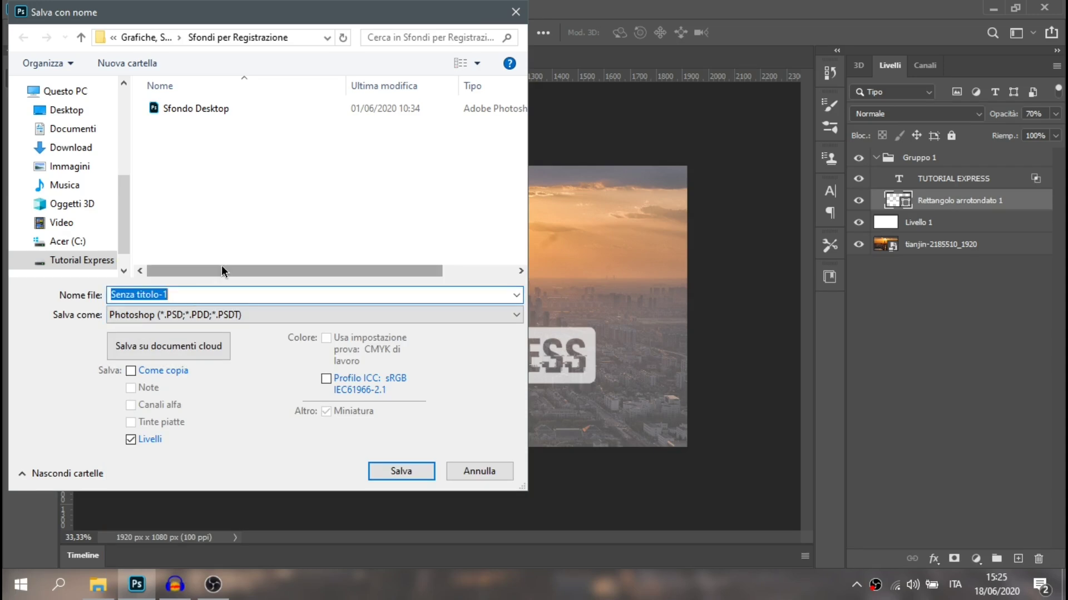
key(BackSpace)
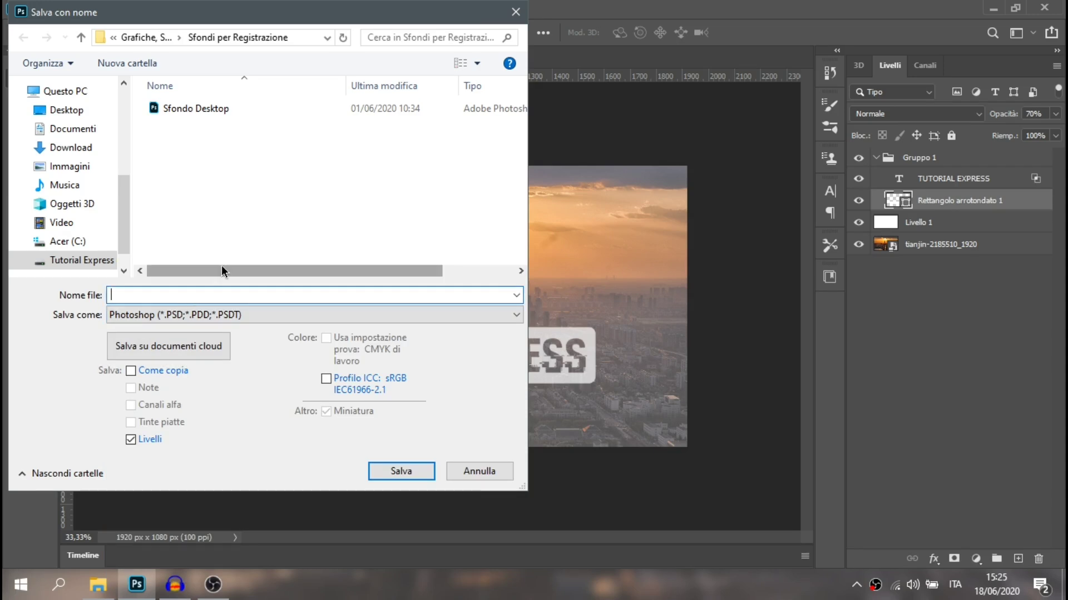
text(sFON)
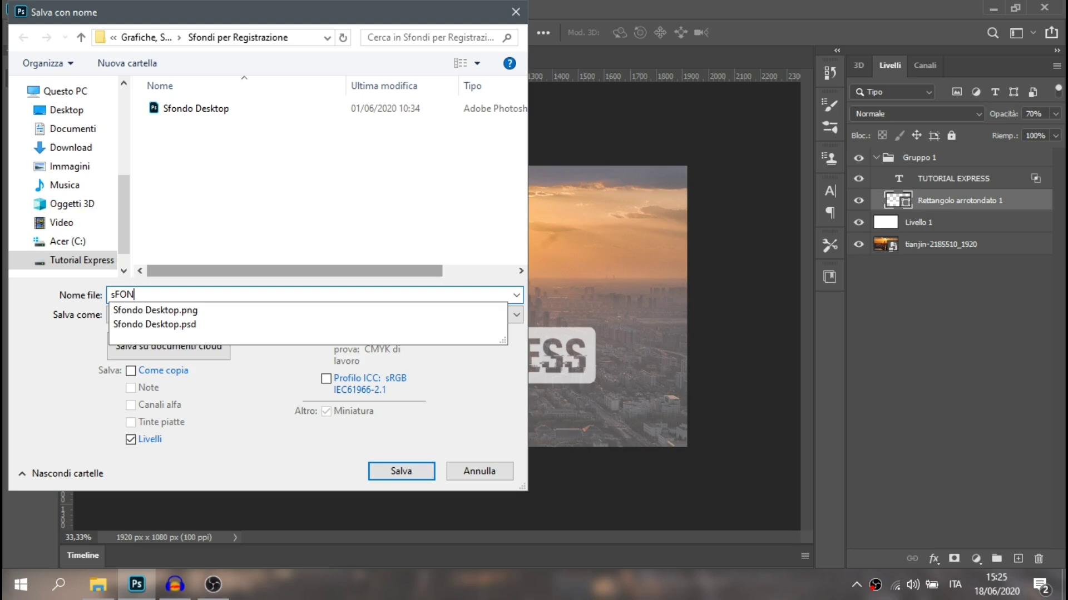
key(Escape)
key(Escape)
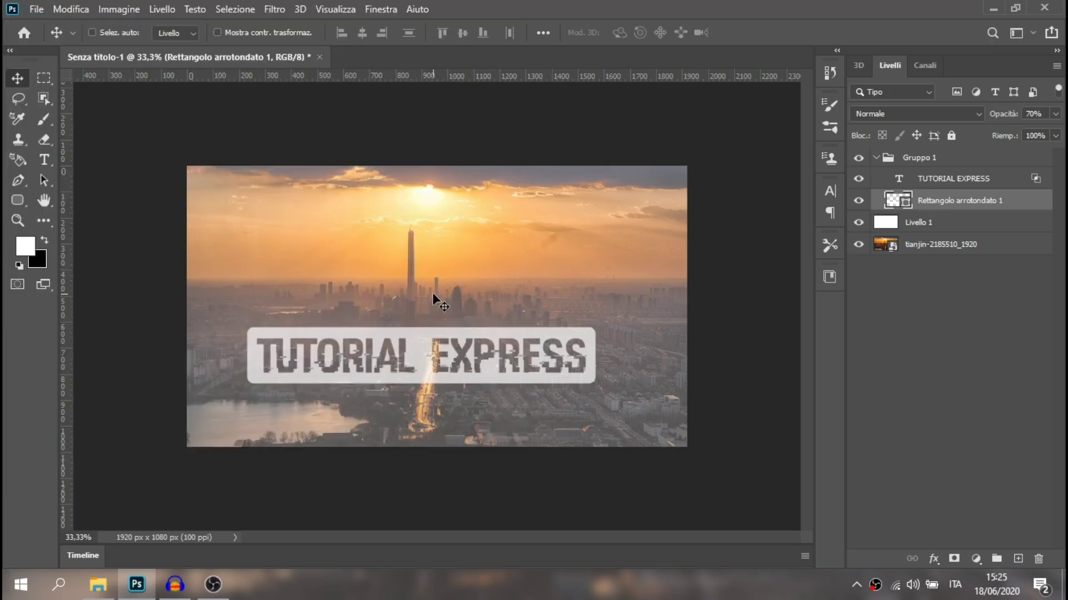
Save the Senza titolo-1 composition in PNG (*.PNG) format via Salva con nome.
click(41, 13)
click(89, 202)
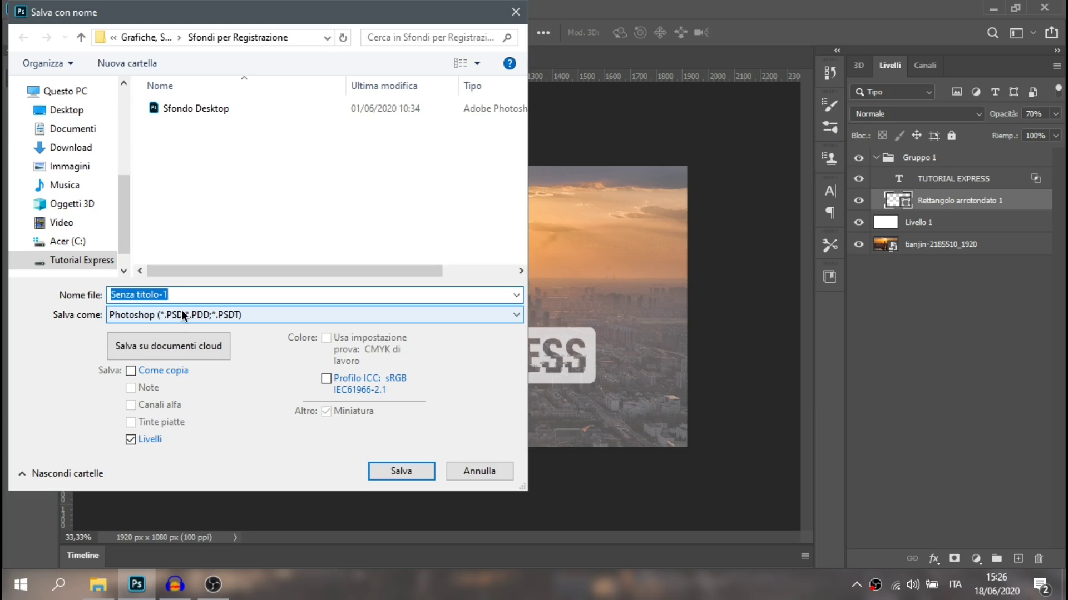
click(182, 312)
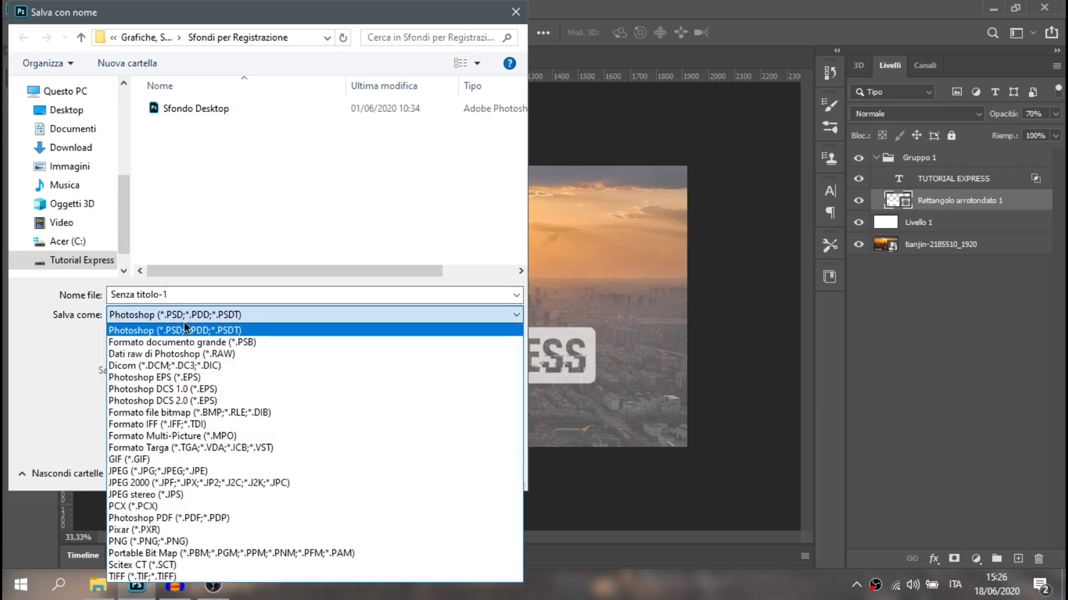
click(156, 541)
key(Return)
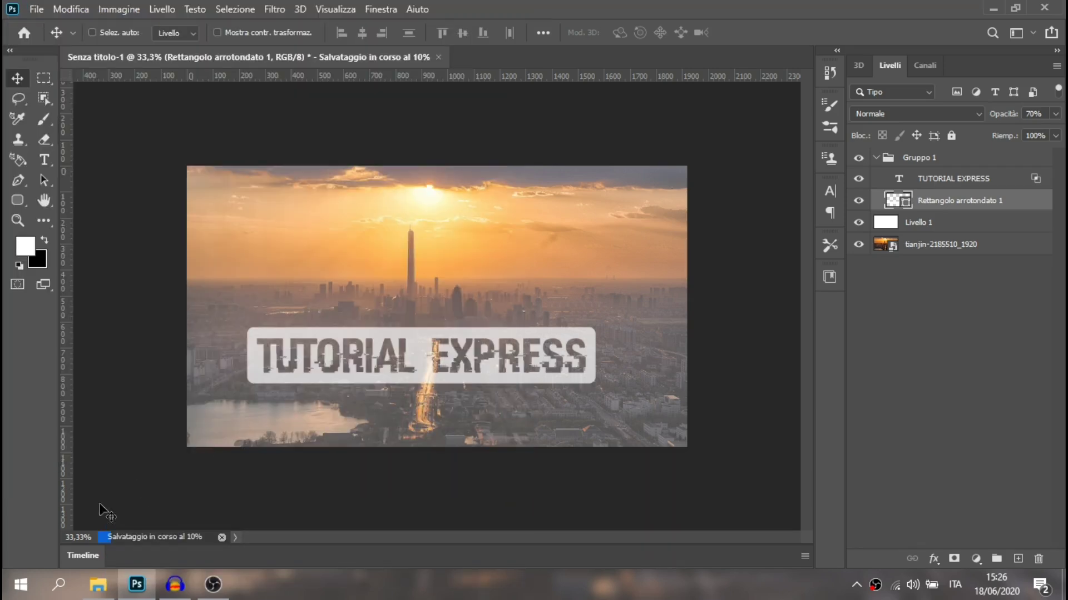